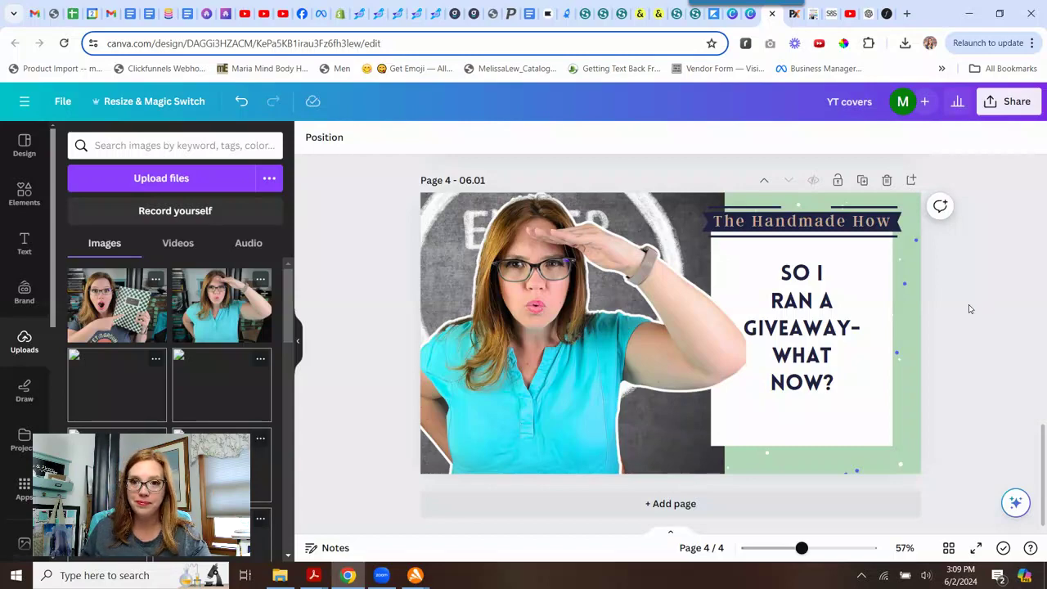
# Duplicate the fourth page of the YT covers design.
pyautogui.scroll(6, 969, 308)
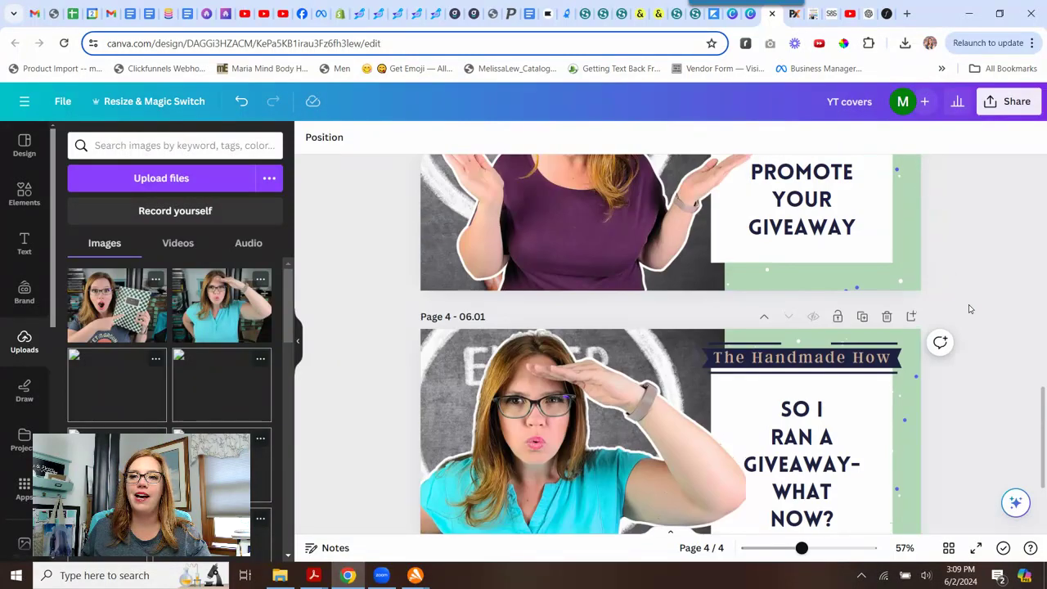
pyautogui.scroll(-3, 969, 308)
pyautogui.scroll(-4, 969, 308)
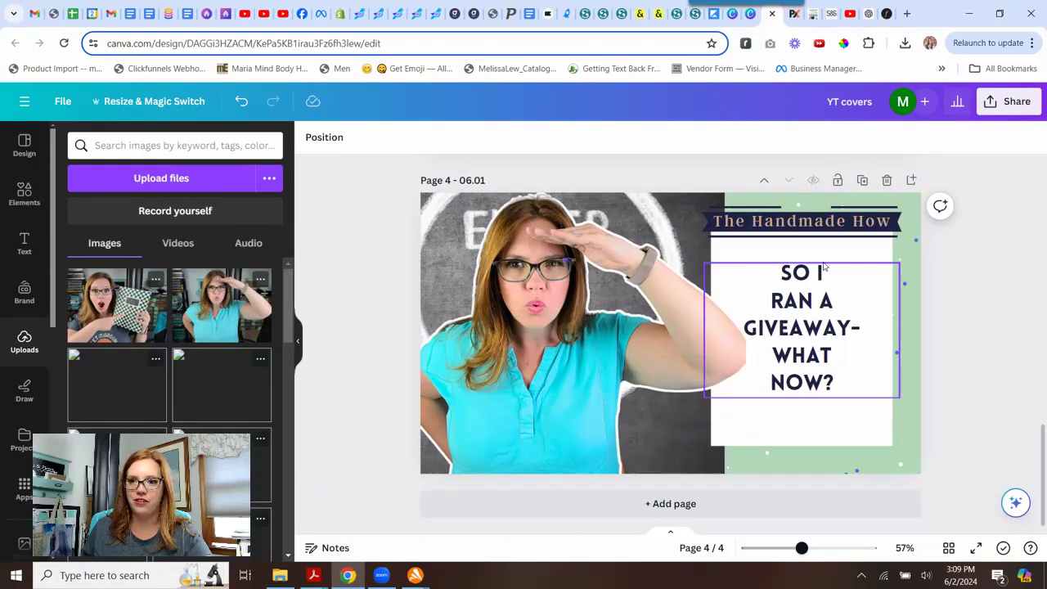
pyautogui.click(863, 180)
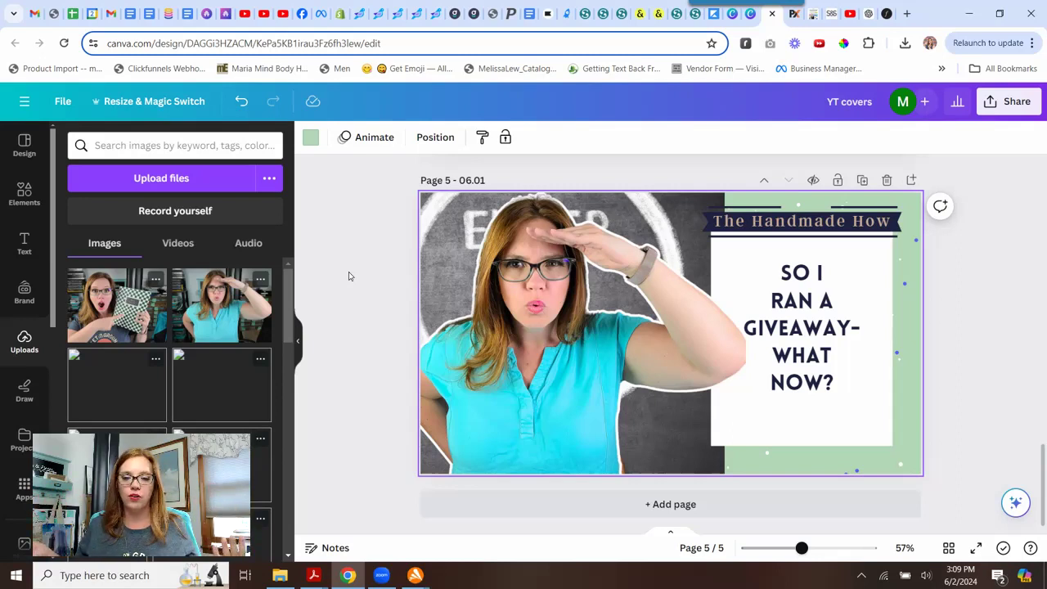
# Add the uploaded photo of the woman holding the checkered planner to the new page and remove its background.
pyautogui.click(105, 304)
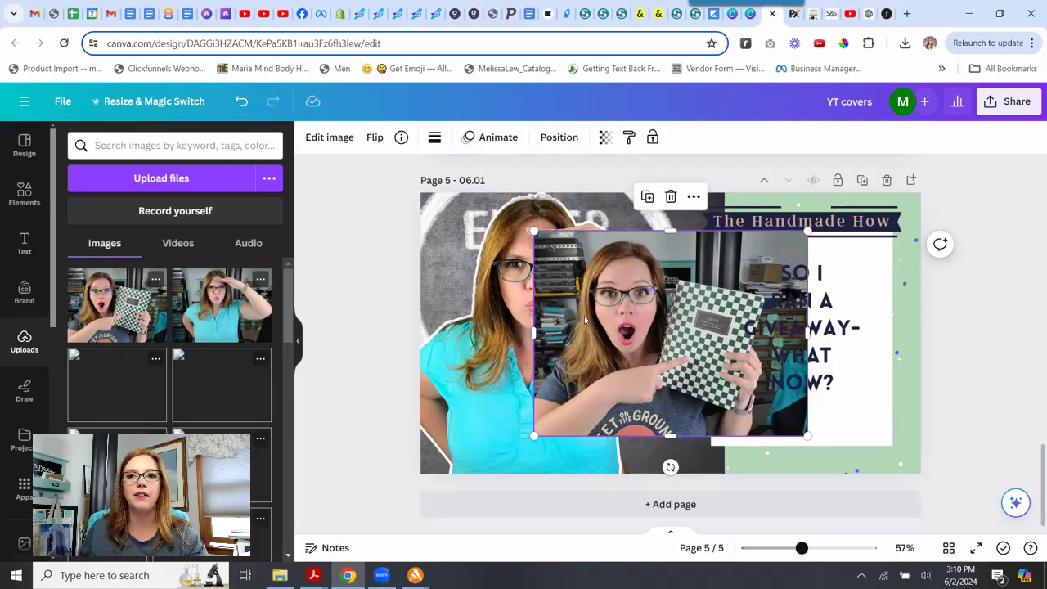
pyautogui.click(320, 141)
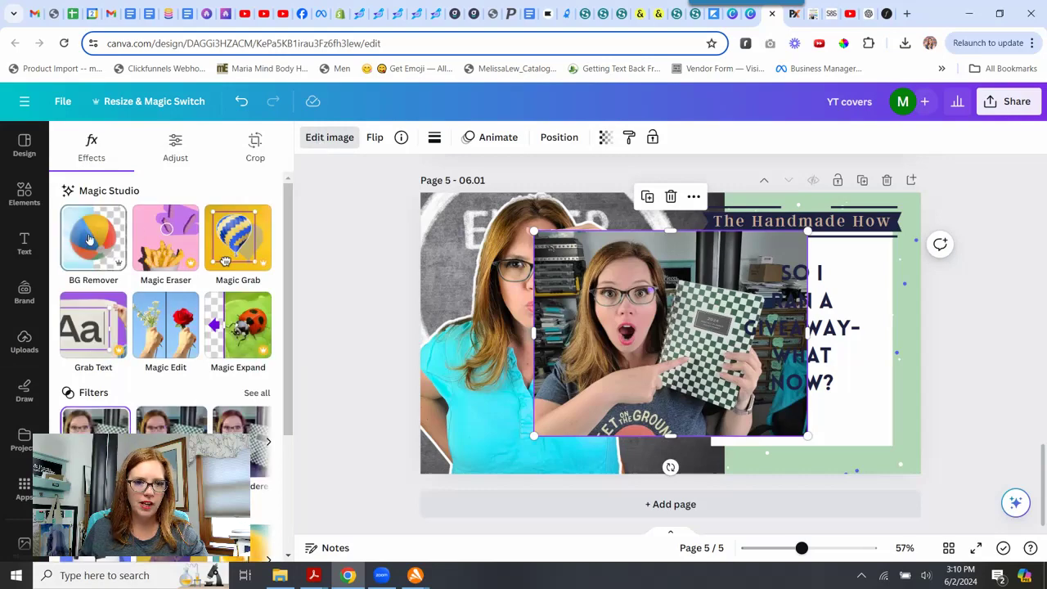
pyautogui.click(90, 239)
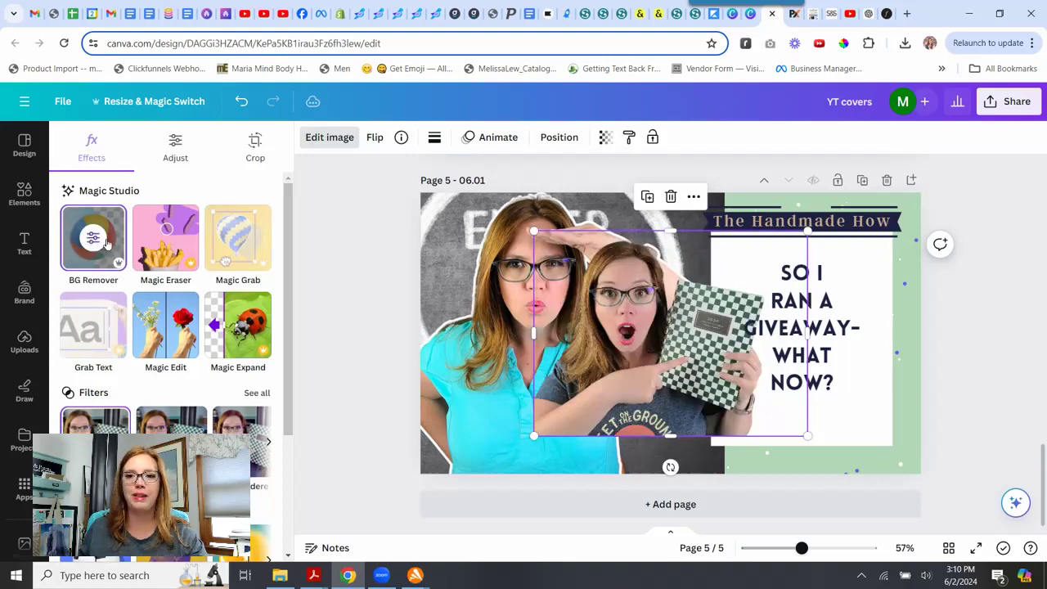
# Apply the Outline shadow effect to the cut-out photo.
pyautogui.scroll(-3, 156, 270)
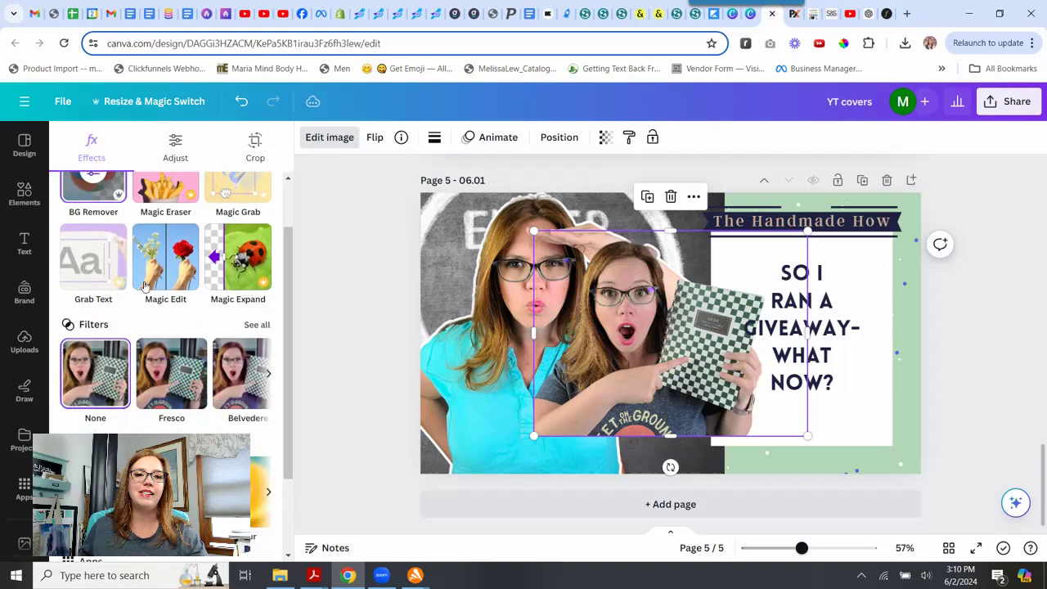
pyautogui.scroll(3, 169, 243)
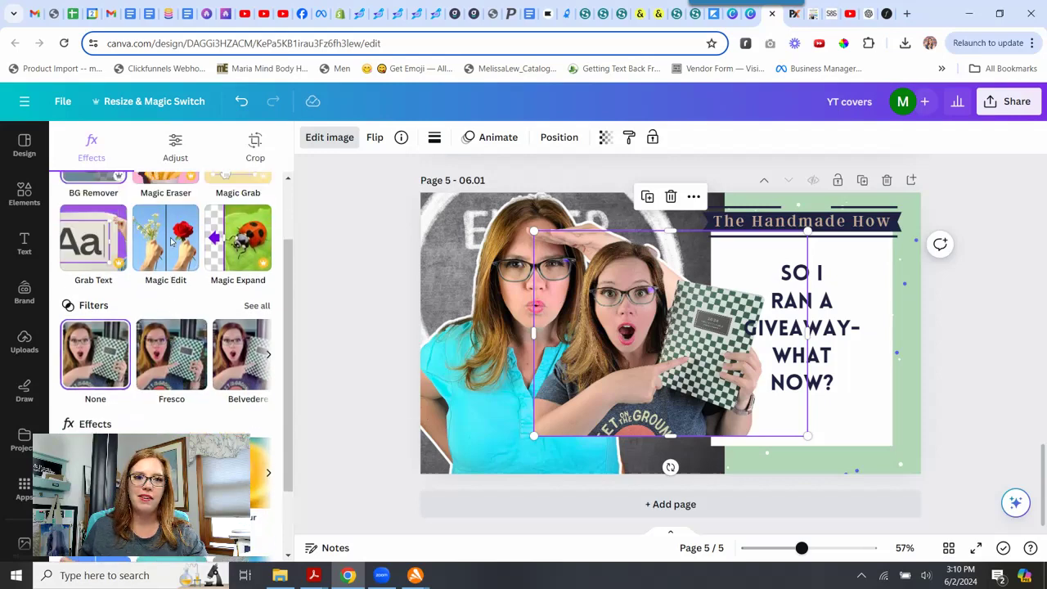
pyautogui.scroll(-4, 149, 250)
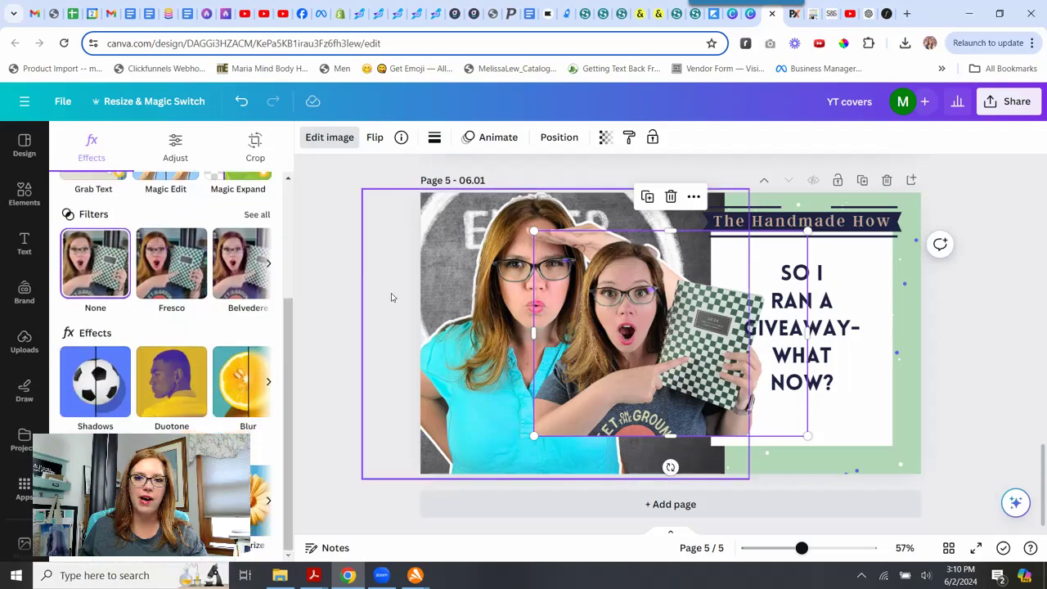
pyautogui.click(95, 381)
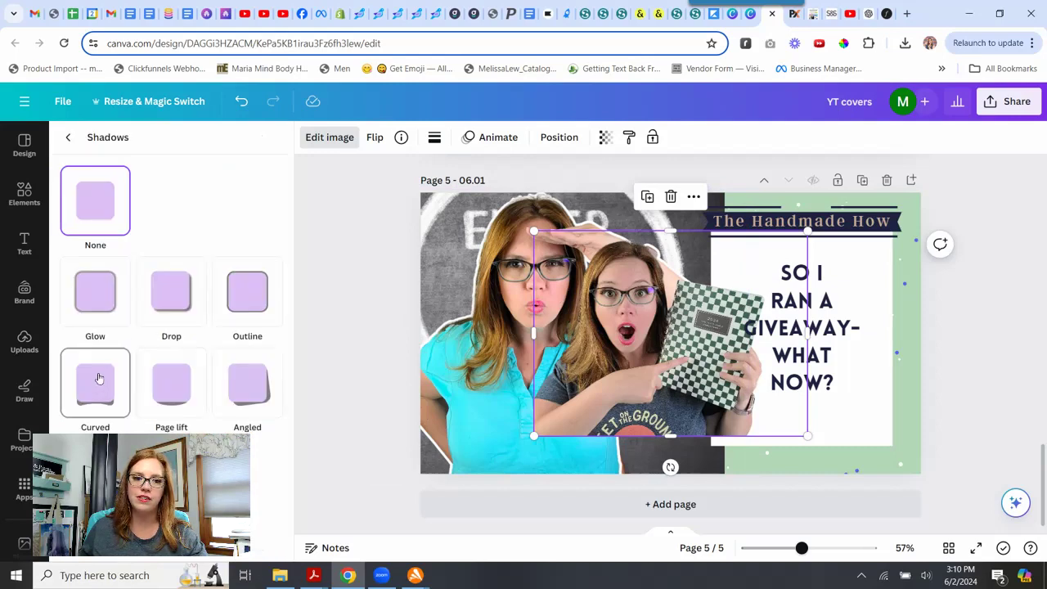
pyautogui.click(230, 311)
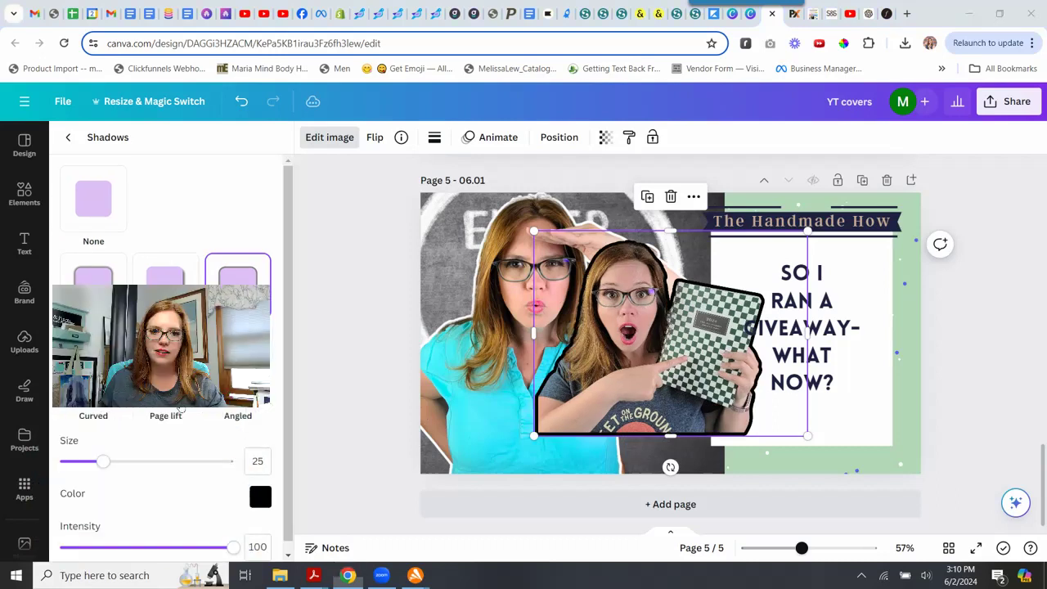
# Set the outline size to 13 and its color to #FFFFFF.
pyautogui.scroll(-1, 181, 406)
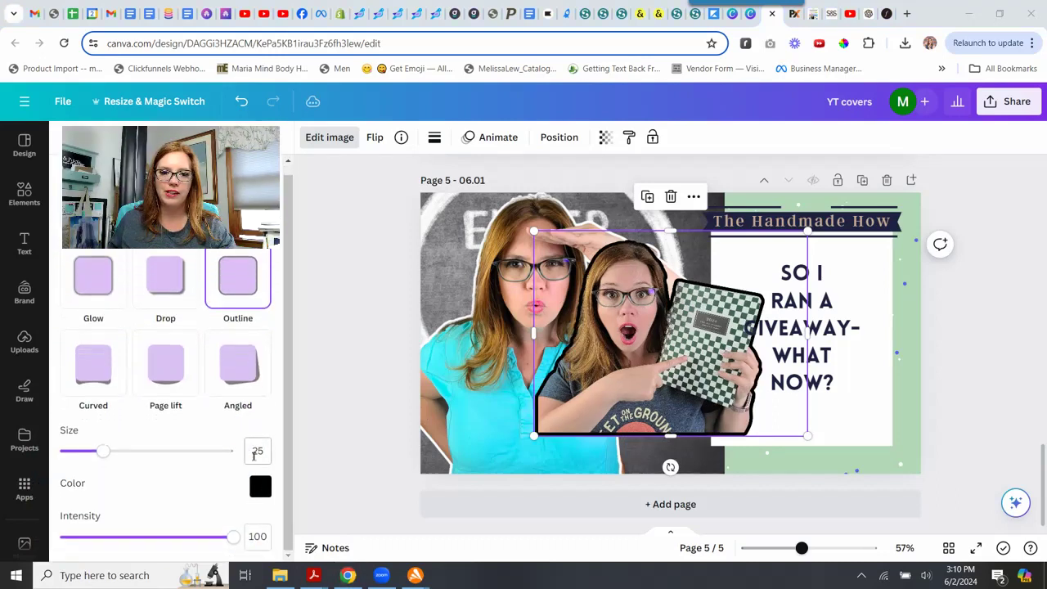
pyautogui.doubleClick(258, 451)
pyautogui.write('13')
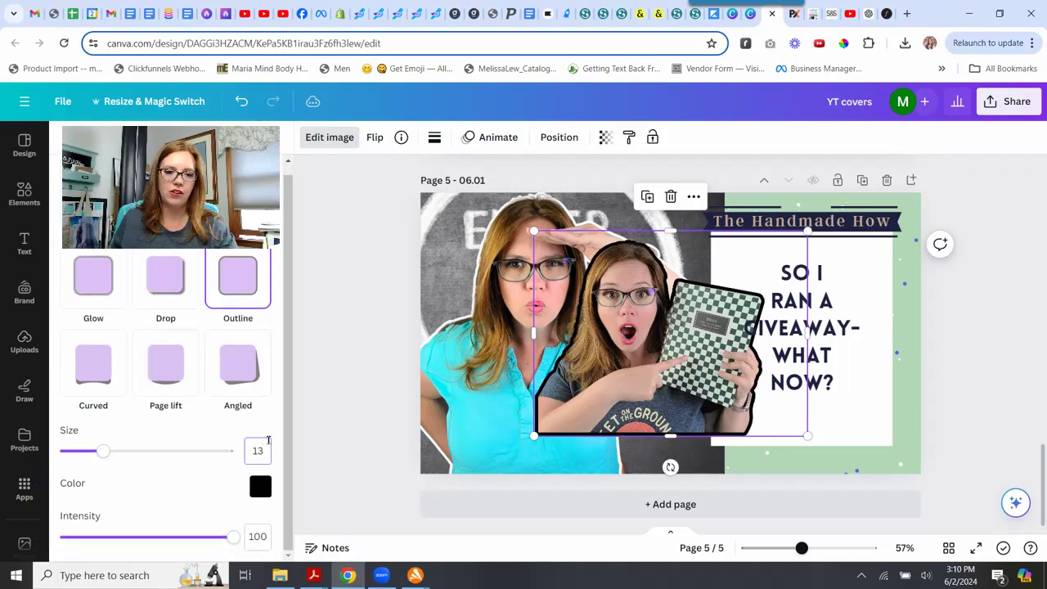
pyautogui.click(261, 487)
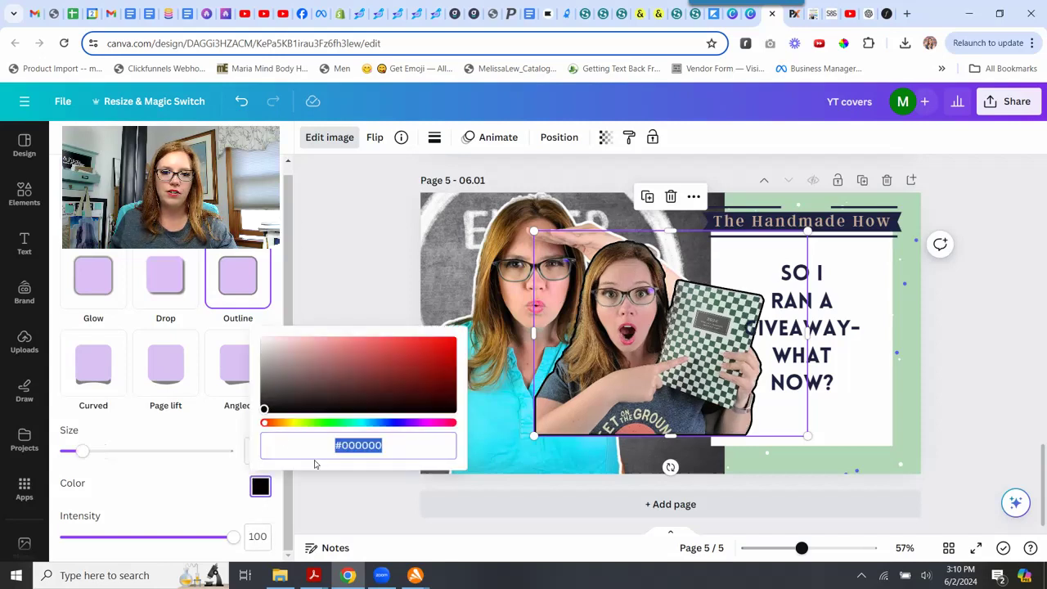
pyautogui.write('#FFFFFF')
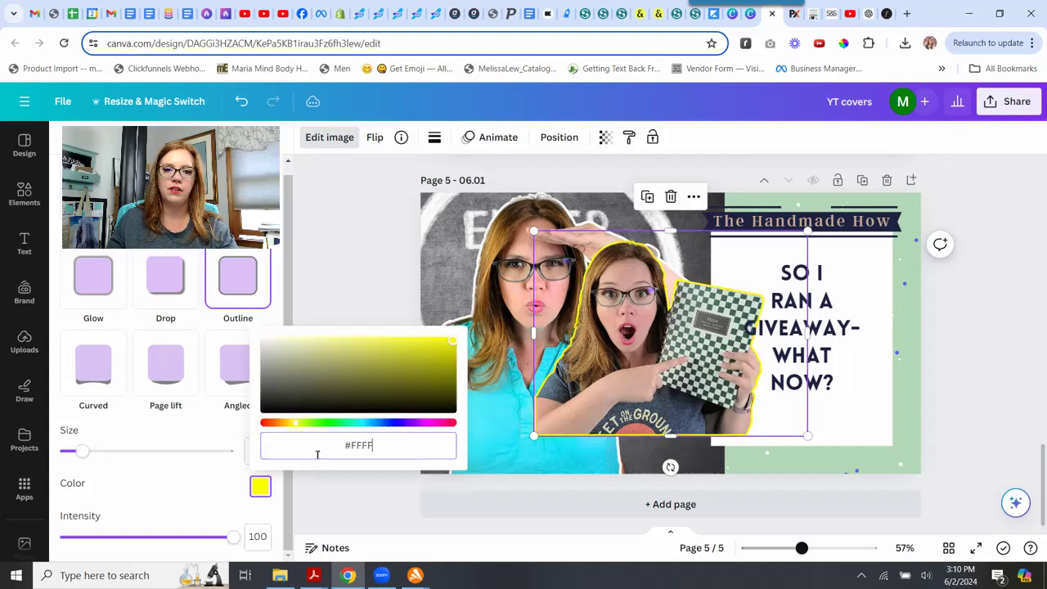
pyautogui.click(196, 488)
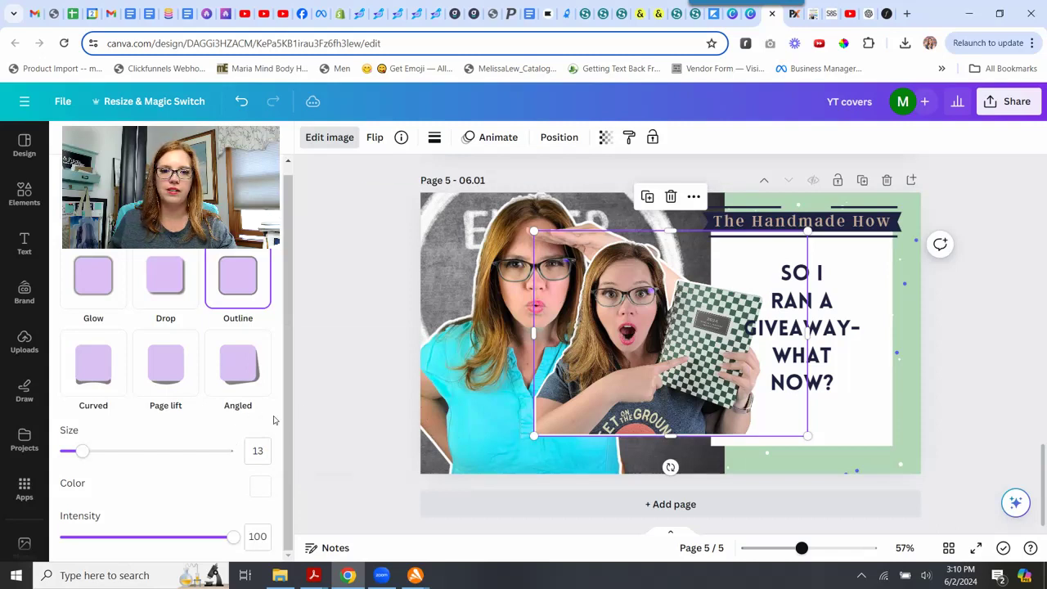
# Adjust the photo's brightness to 10 and contrast to 15, then close the image editing panel.
pyautogui.scroll(1, 249, 409)
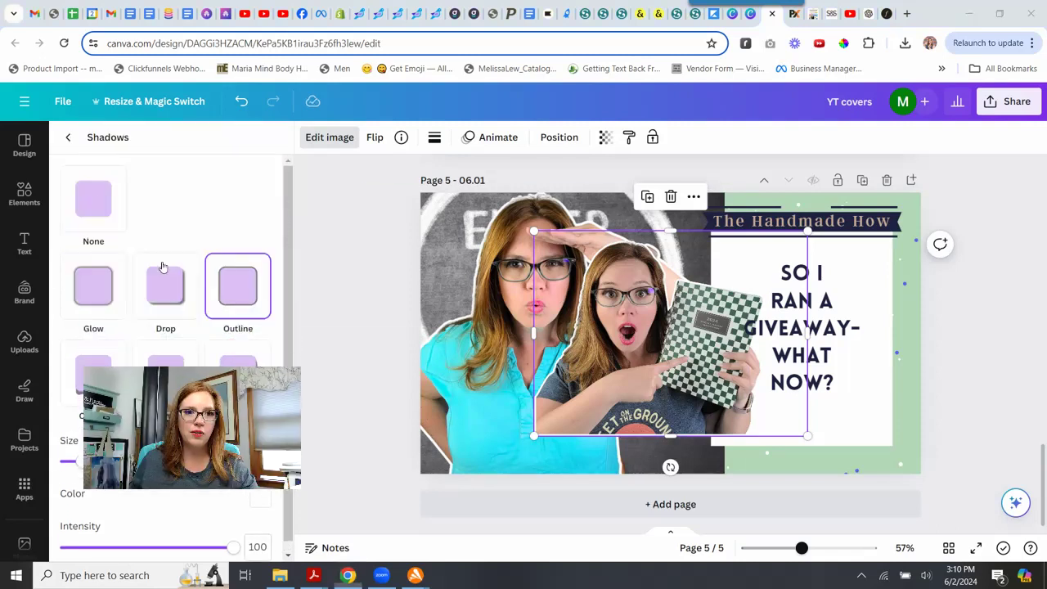
pyautogui.click(75, 140)
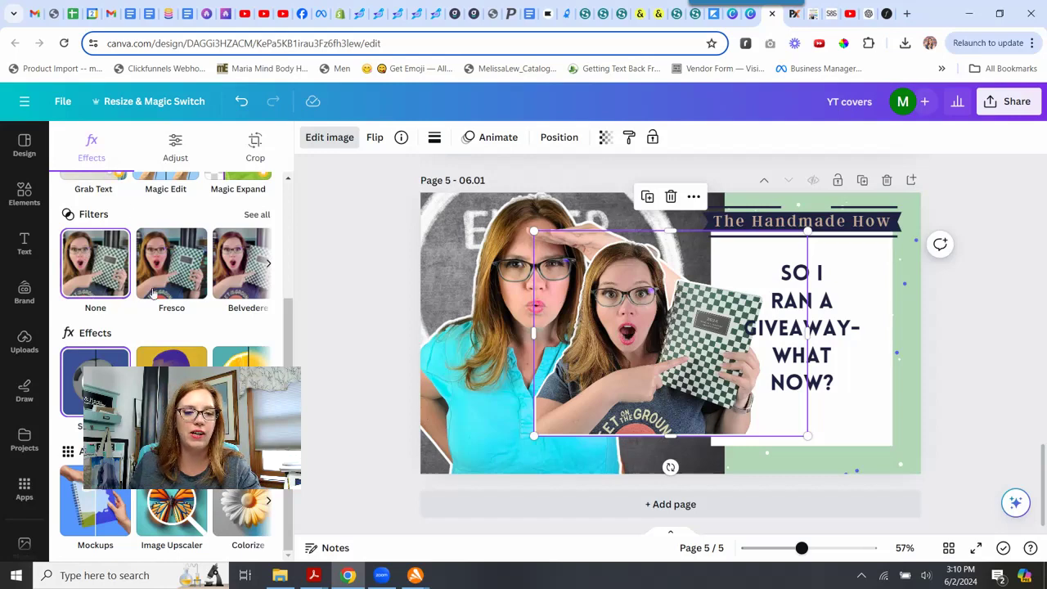
pyautogui.scroll(3, 153, 286)
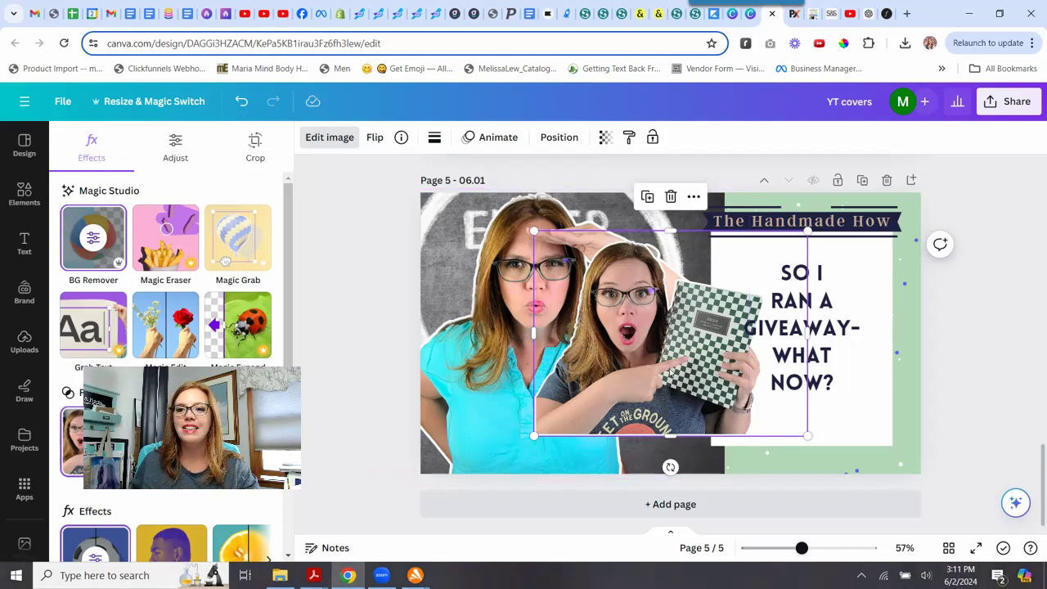
pyautogui.click(178, 145)
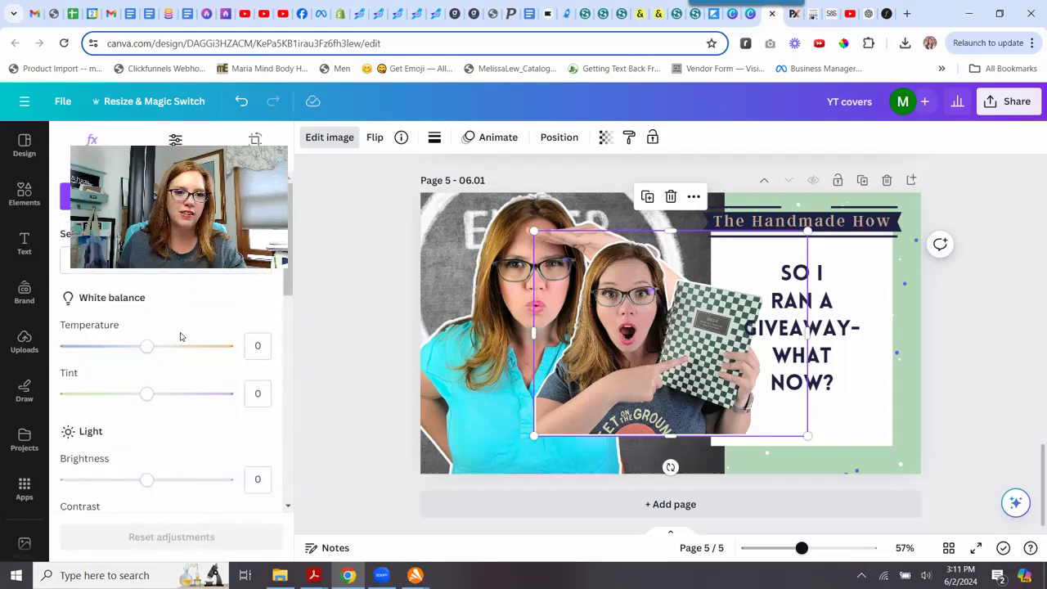
pyautogui.scroll(-1, 219, 343)
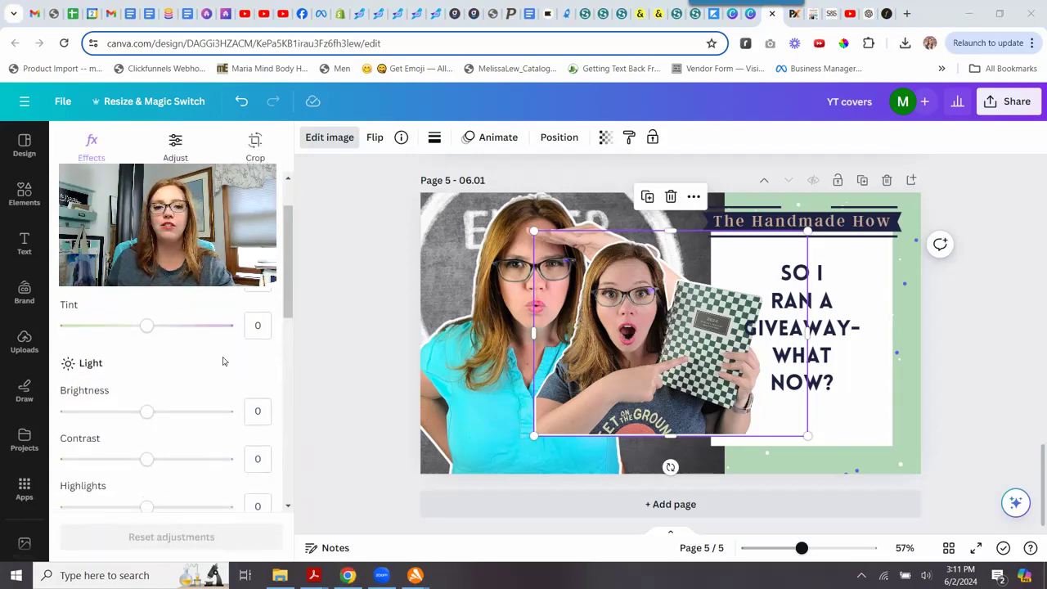
pyautogui.click(257, 411)
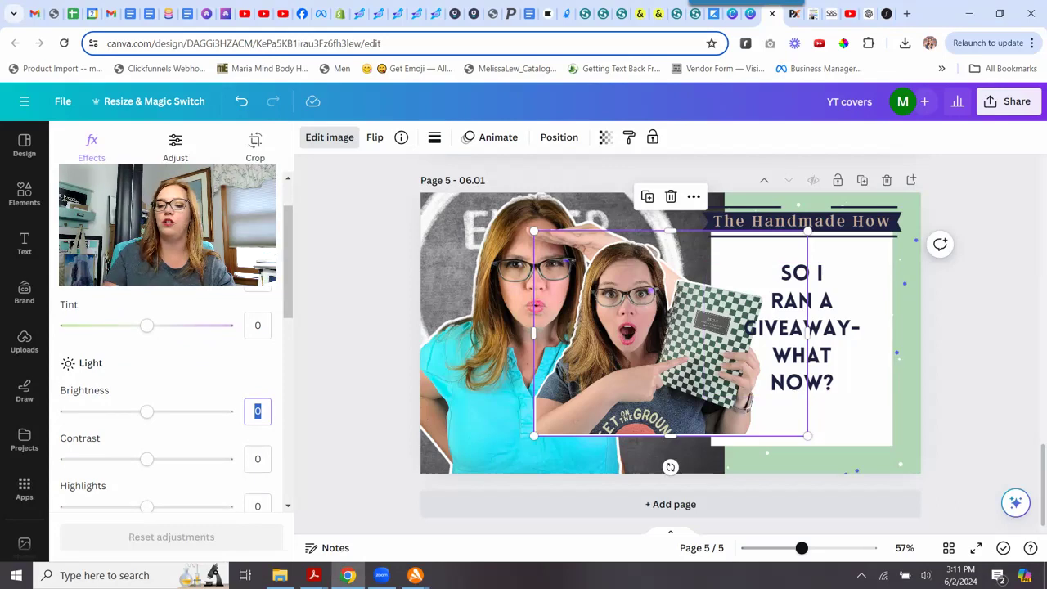
pyautogui.write('10')
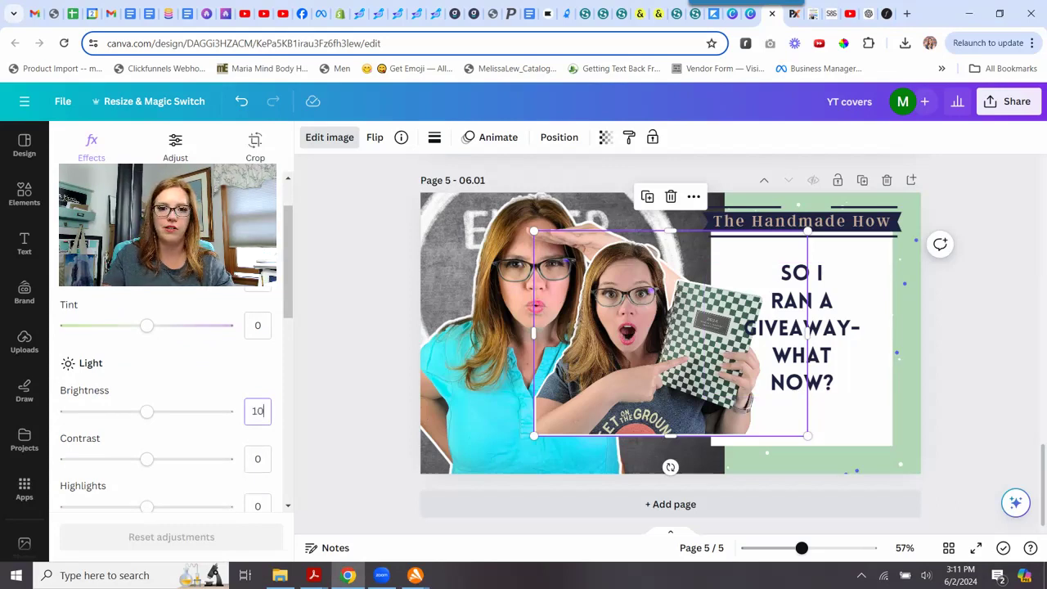
pyautogui.press('Tab')
pyautogui.write('15')
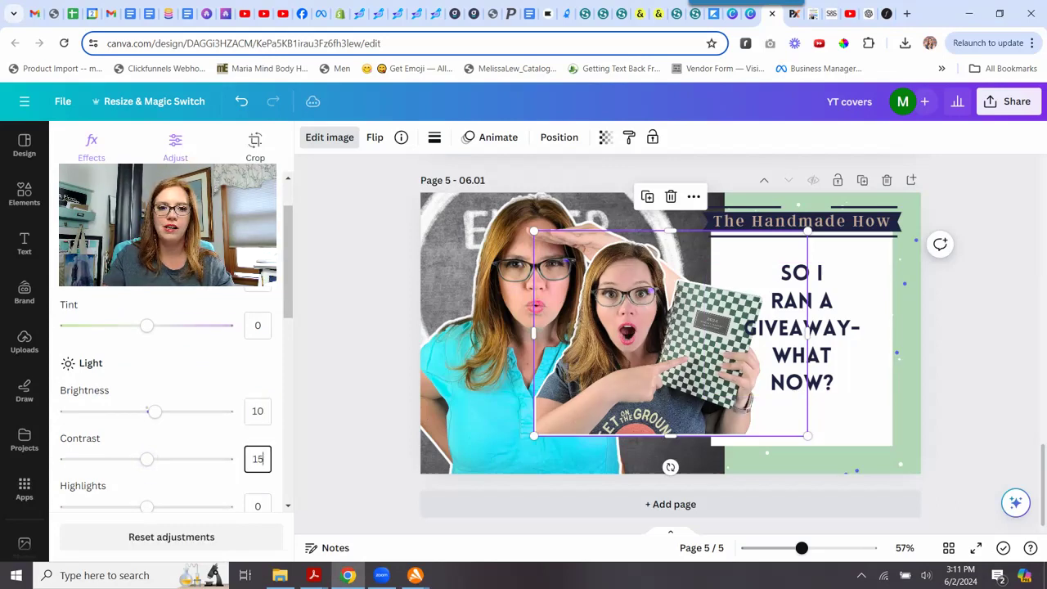
pyautogui.press('Tab')
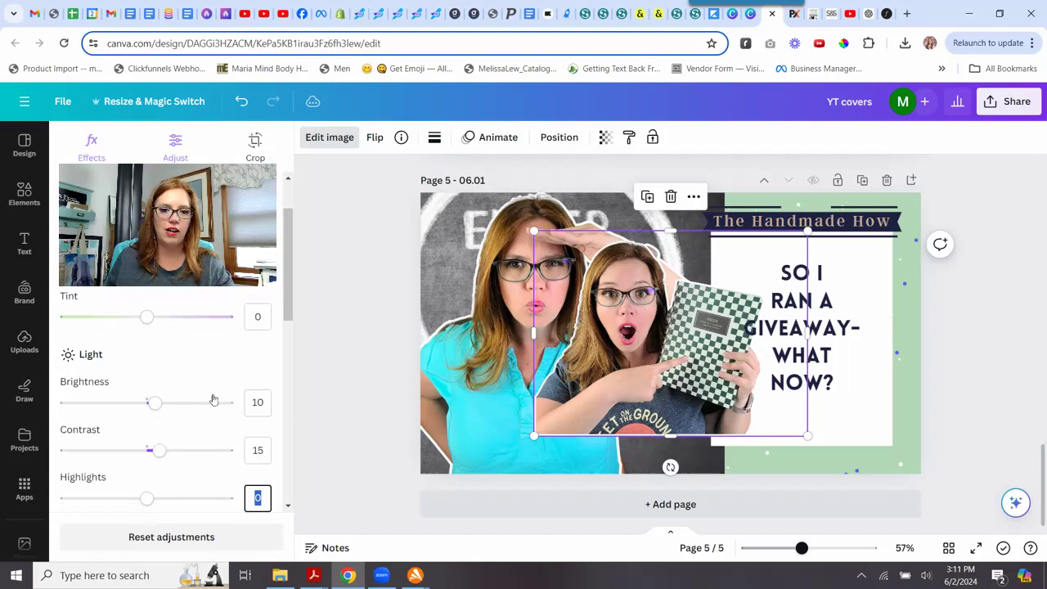
pyautogui.scroll(-3, 213, 400)
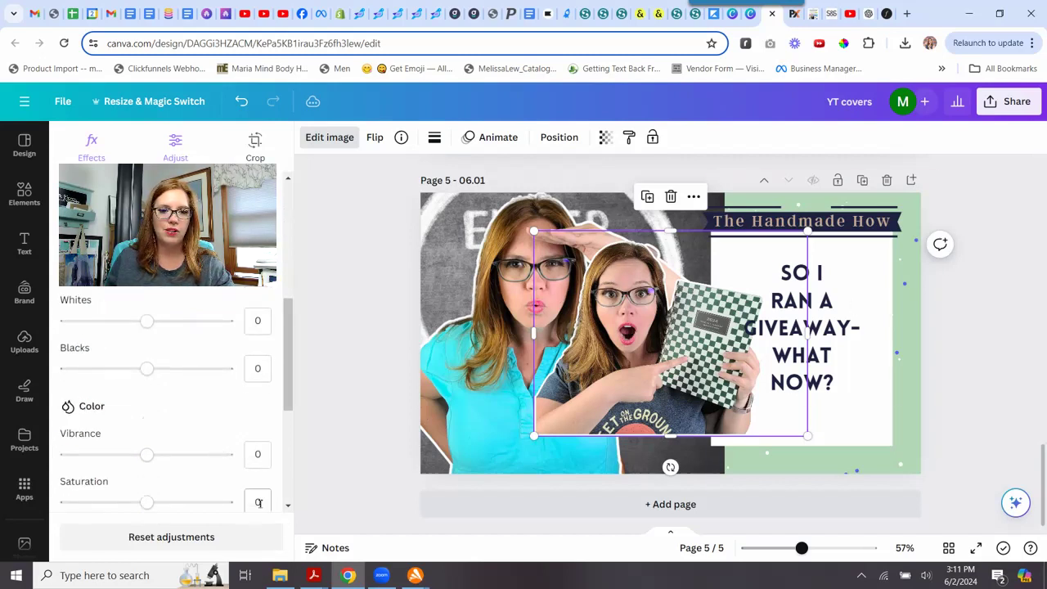
pyautogui.scroll(-3, 261, 508)
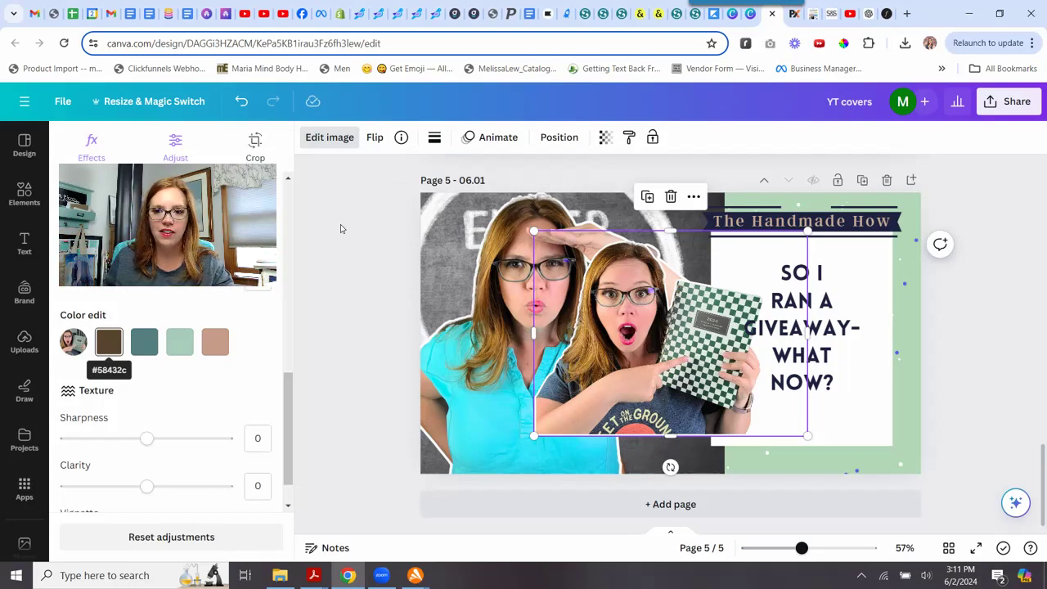
pyautogui.press('Escape')
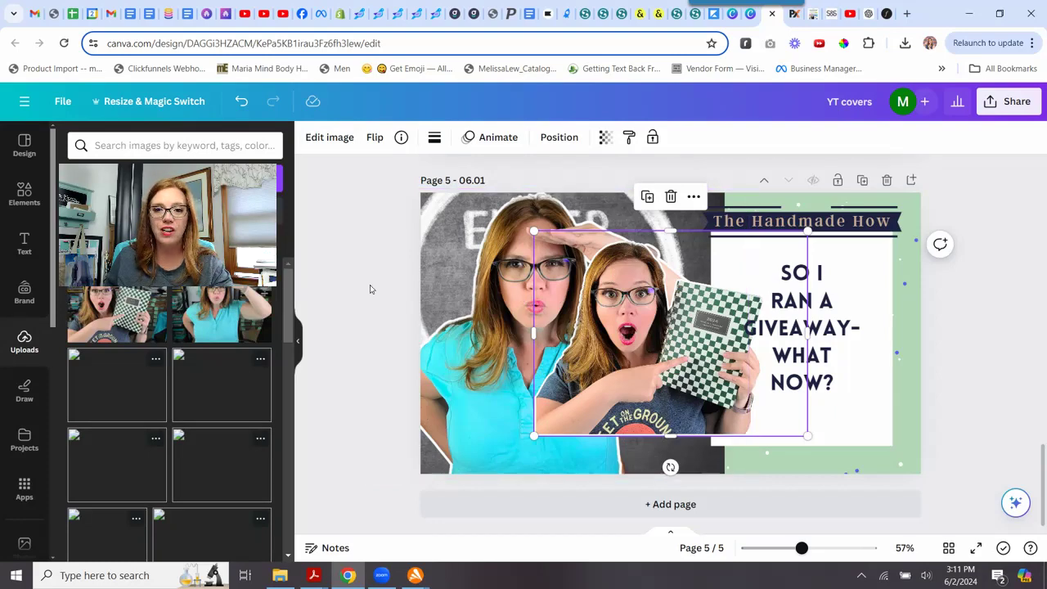
# Delete the original saluting photo from the duplicated page.
pyautogui.click(495, 370)
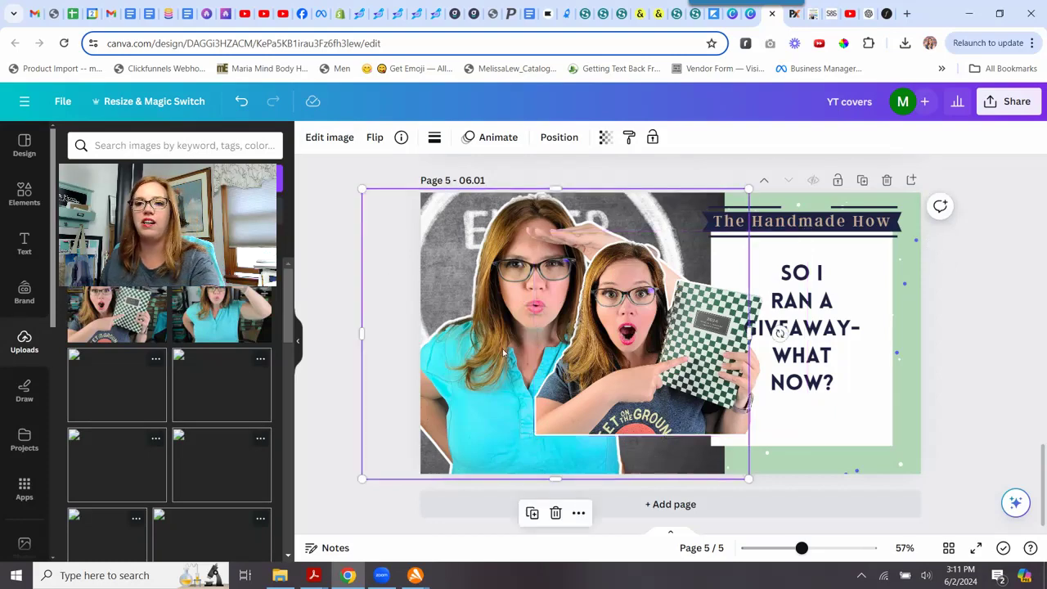
pyautogui.press('Delete')
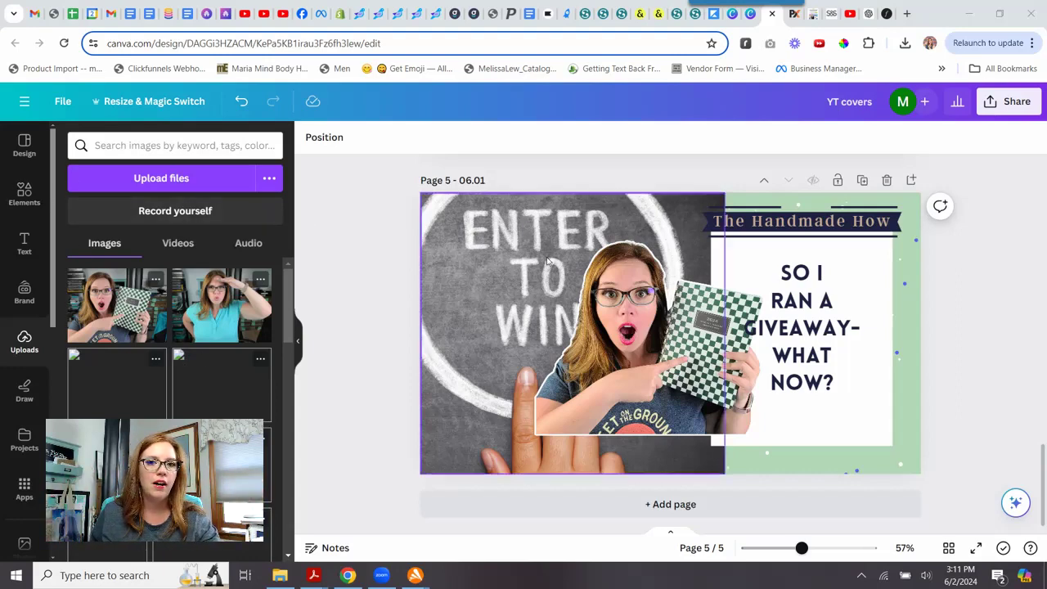
# Search the elements library for calendar.
pyautogui.click(24, 189)
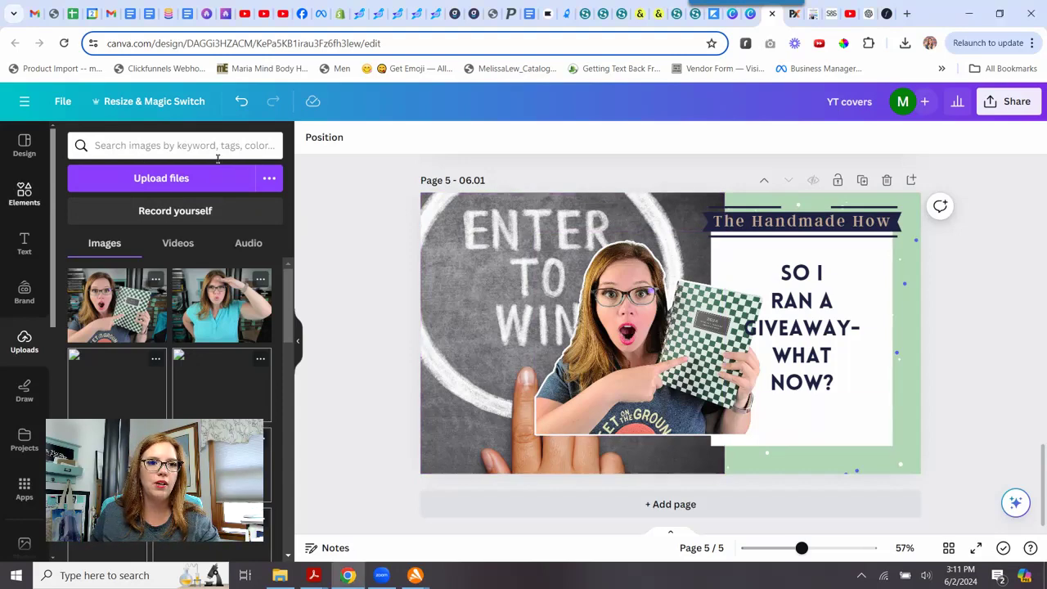
pyautogui.click(176, 146)
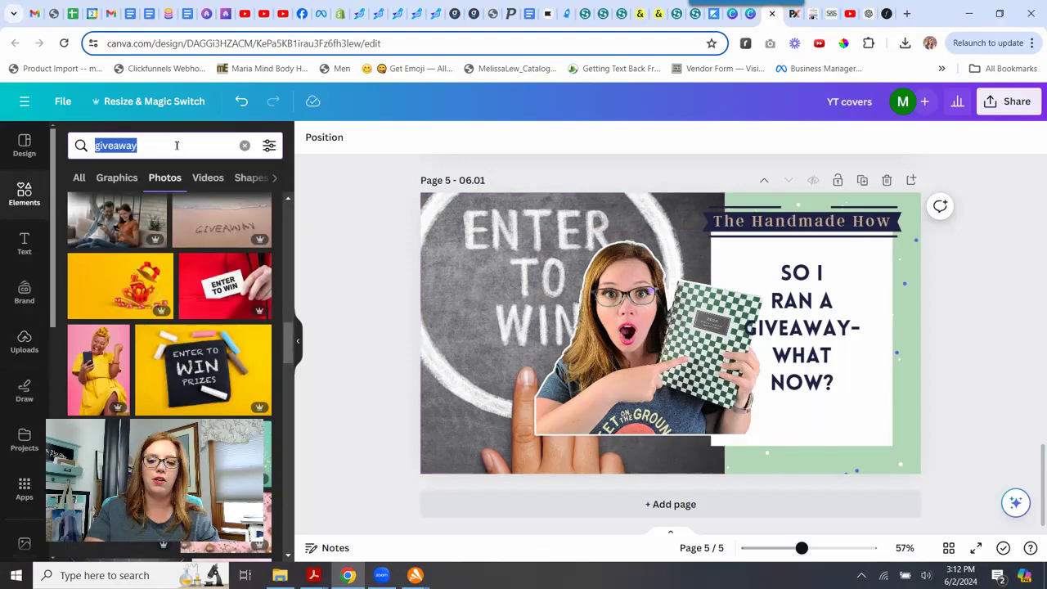
pyautogui.write('calendar')
pyautogui.press('BackSpace')
pyautogui.press('BackSpace')
pyautogui.write('er')
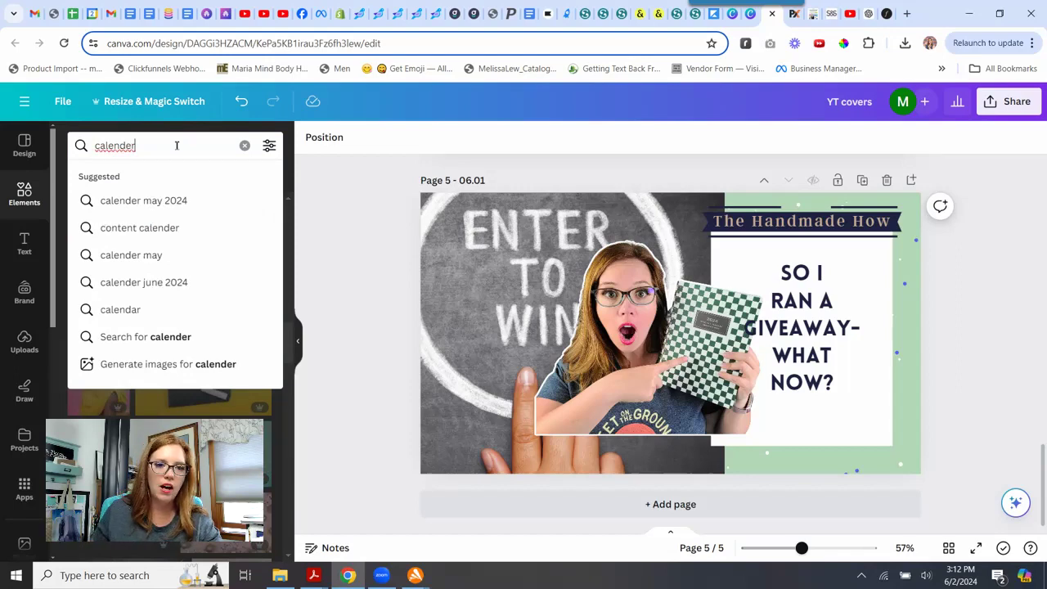
pyautogui.press('BackSpace')
pyautogui.press('BackSpace')
pyautogui.press('BackSpace')
pyautogui.write('dar')
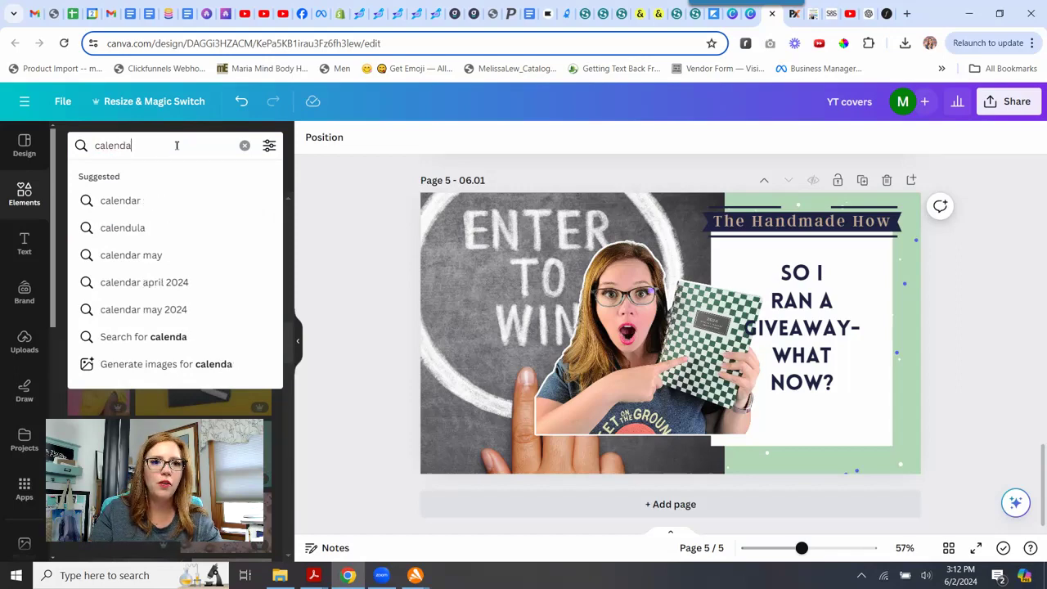
pyautogui.press('Return')
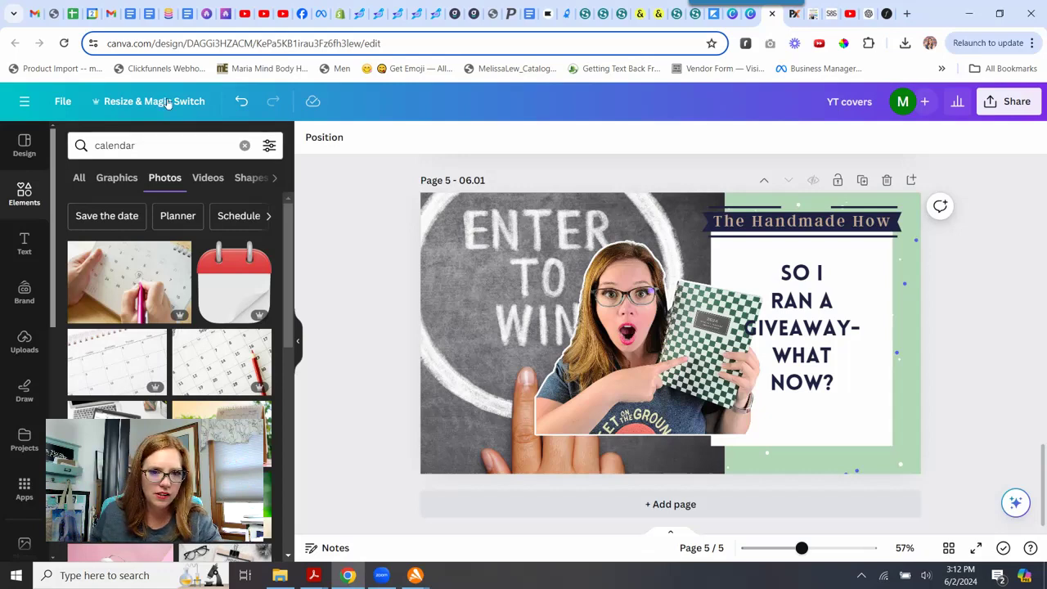
# Search photos for june calendar and drop the blue June 01 photo into the left background frame.
pyautogui.scroll(-5, 203, 255)
pyautogui.scroll(10, 204, 254)
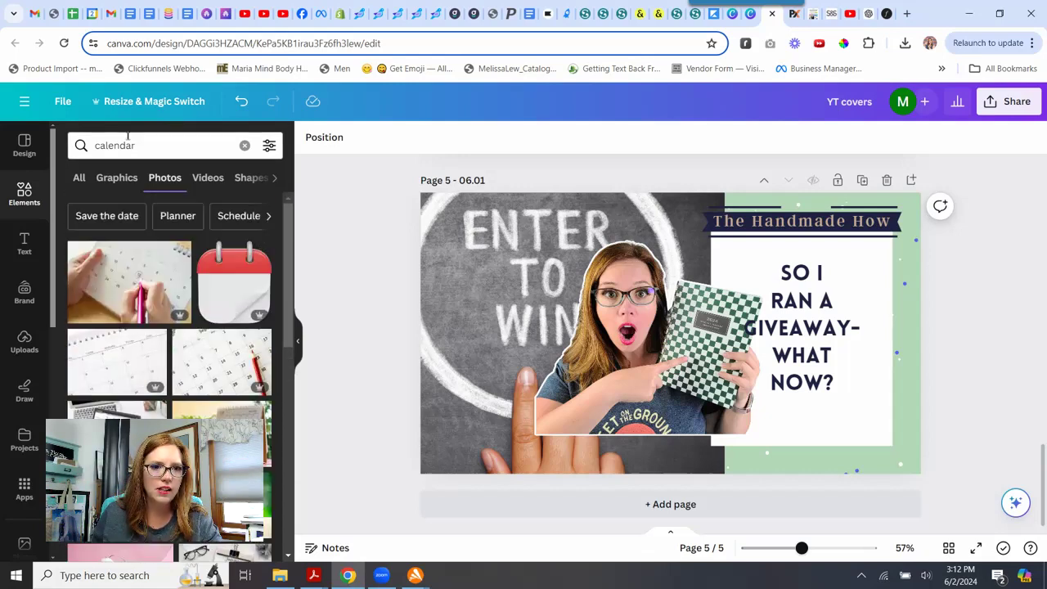
pyautogui.doubleClick(146, 147)
pyautogui.write('june calendar')
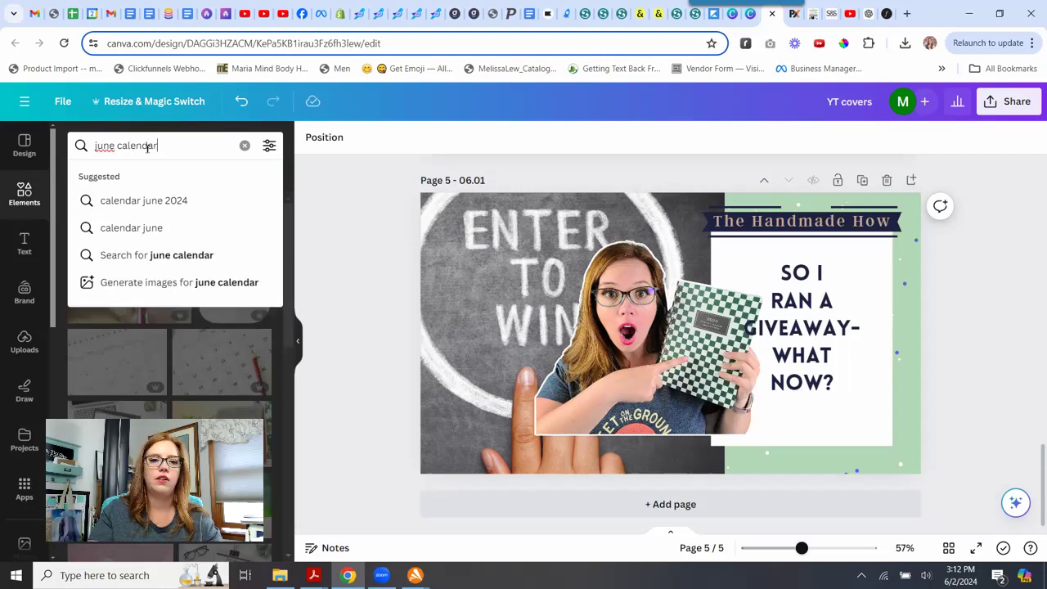
pyautogui.press('Return')
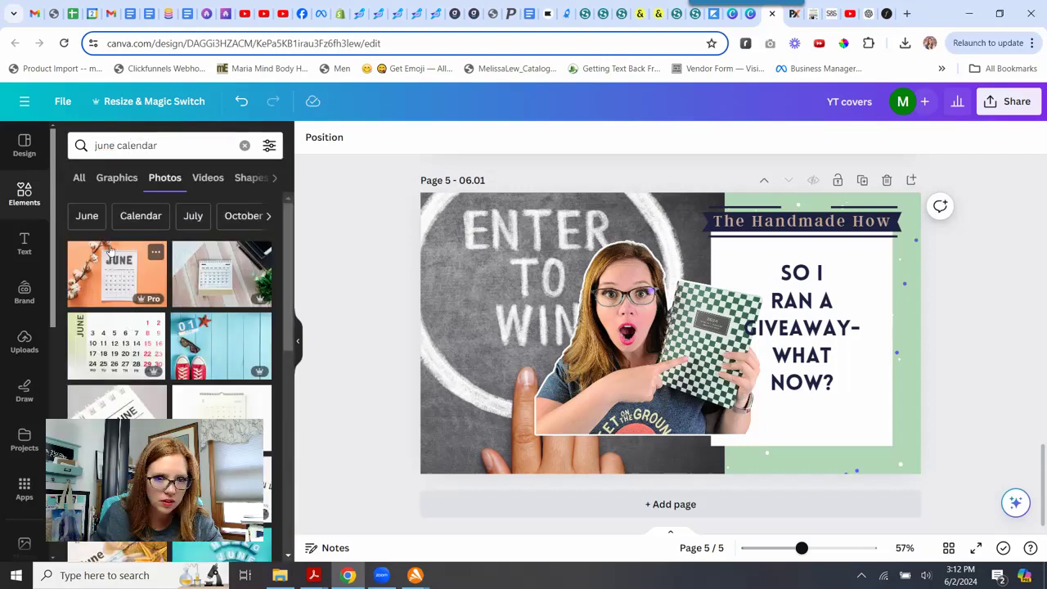
pyautogui.moveTo(211, 331); pyautogui.dragTo(444, 223)
pyautogui.doubleClick(445, 223)
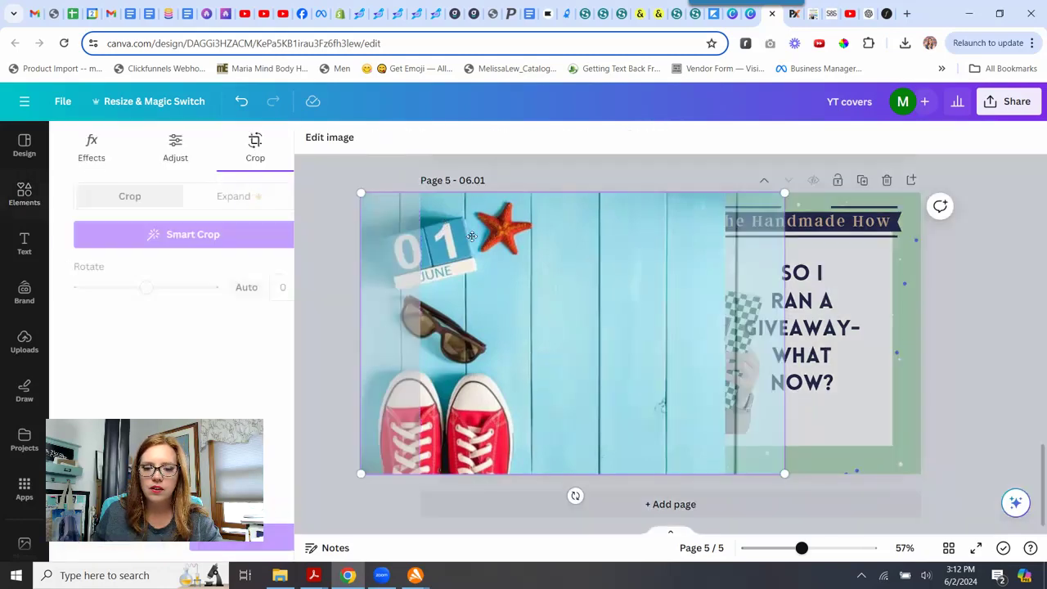
pyautogui.click(341, 254)
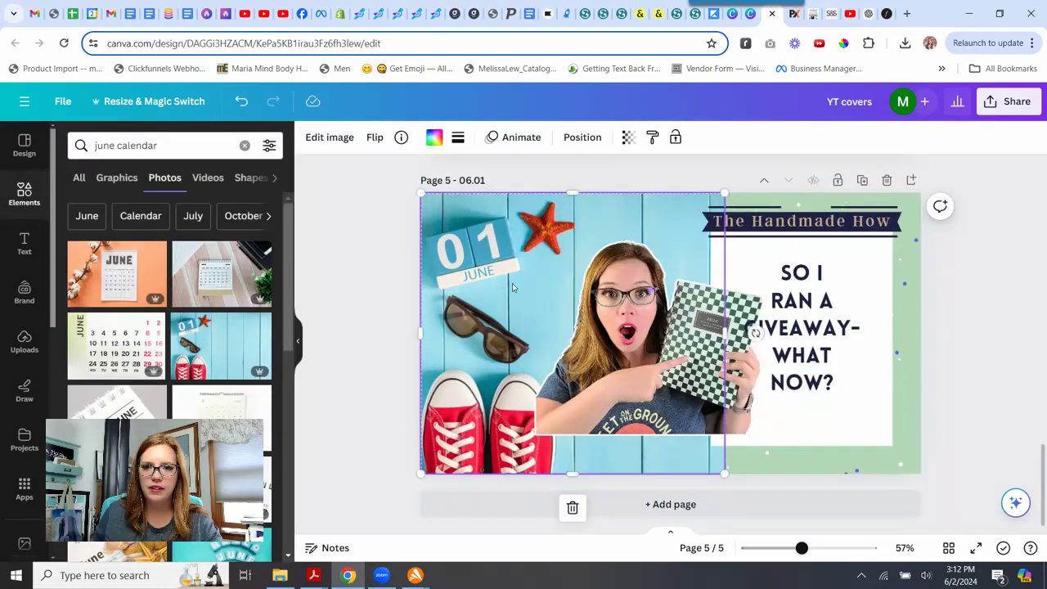
# Enlarge the outlined cut-out photo and position it over the left side of the thumbnail.
pyautogui.click(616, 336)
pyautogui.moveTo(806, 231); pyautogui.dragTo(898, 187)
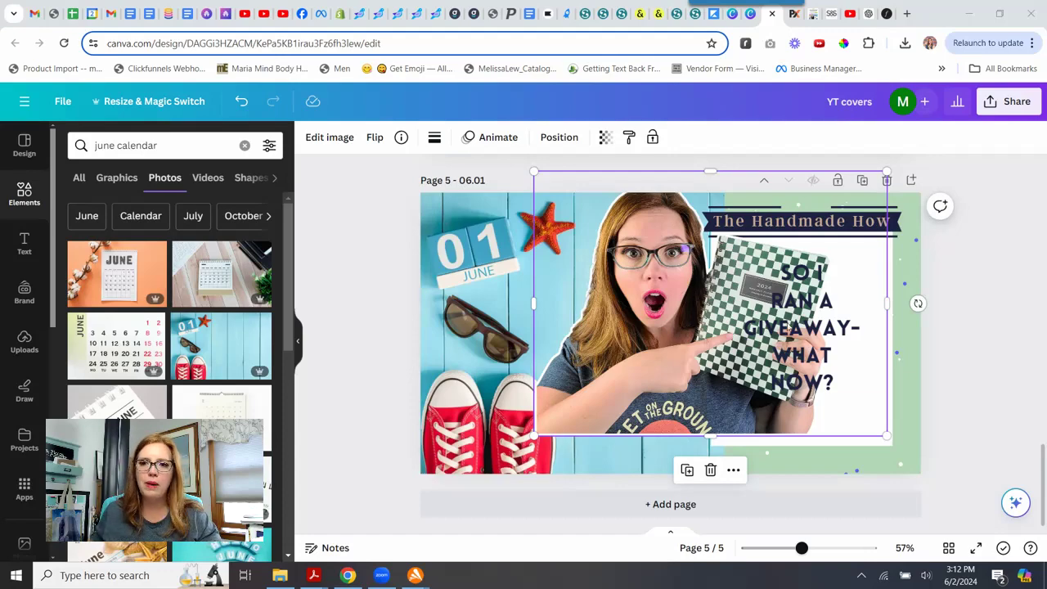
pyautogui.moveTo(652, 261); pyautogui.dragTo(731, 262)
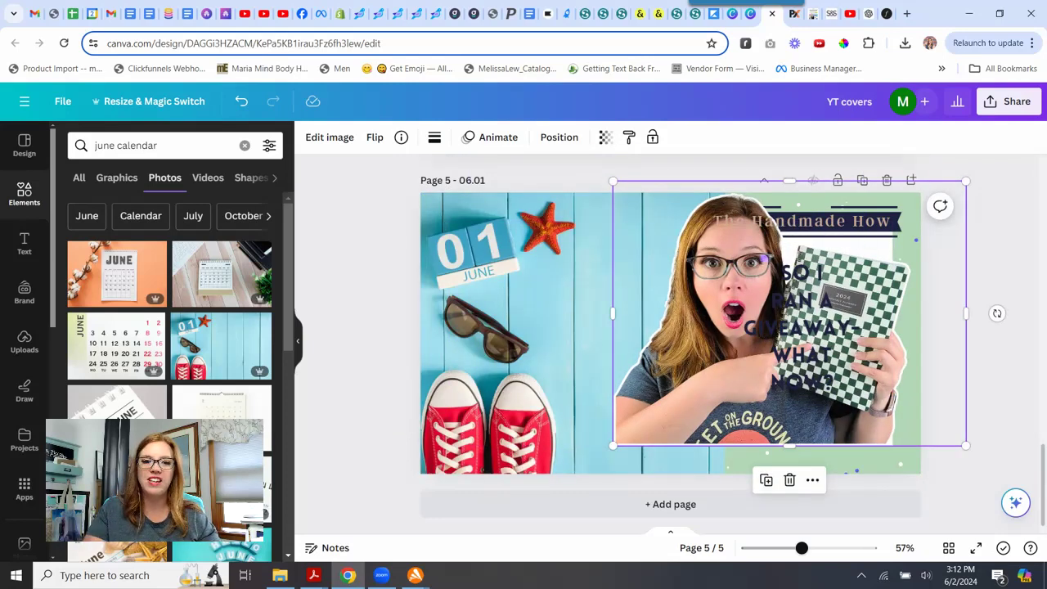
pyautogui.moveTo(731, 262); pyautogui.dragTo(540, 293)
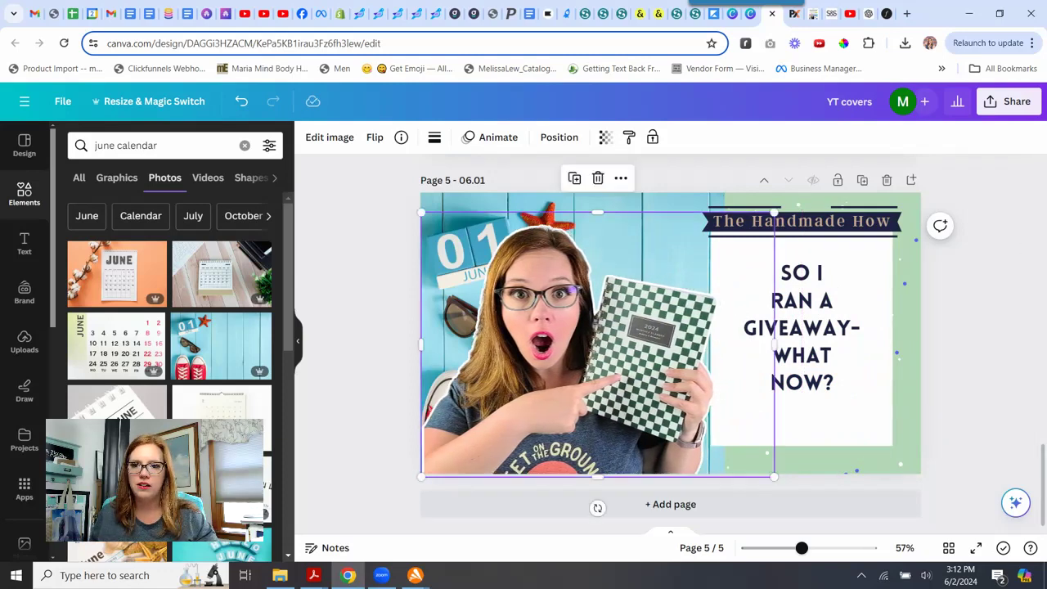
pyautogui.moveTo(772, 210); pyautogui.dragTo(810, 184)
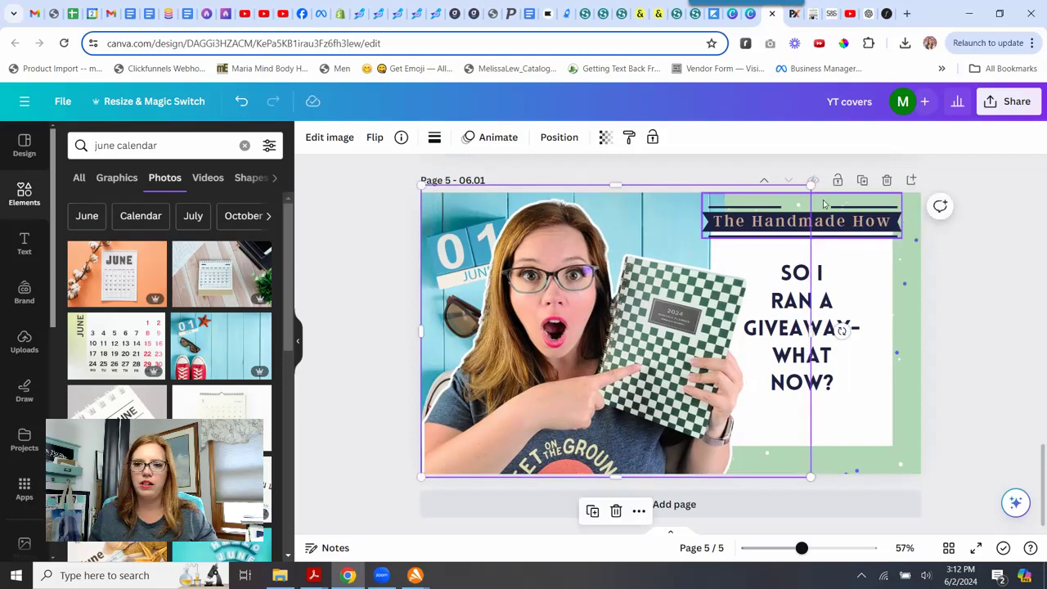
pyautogui.hotkey('shift', 'Right')
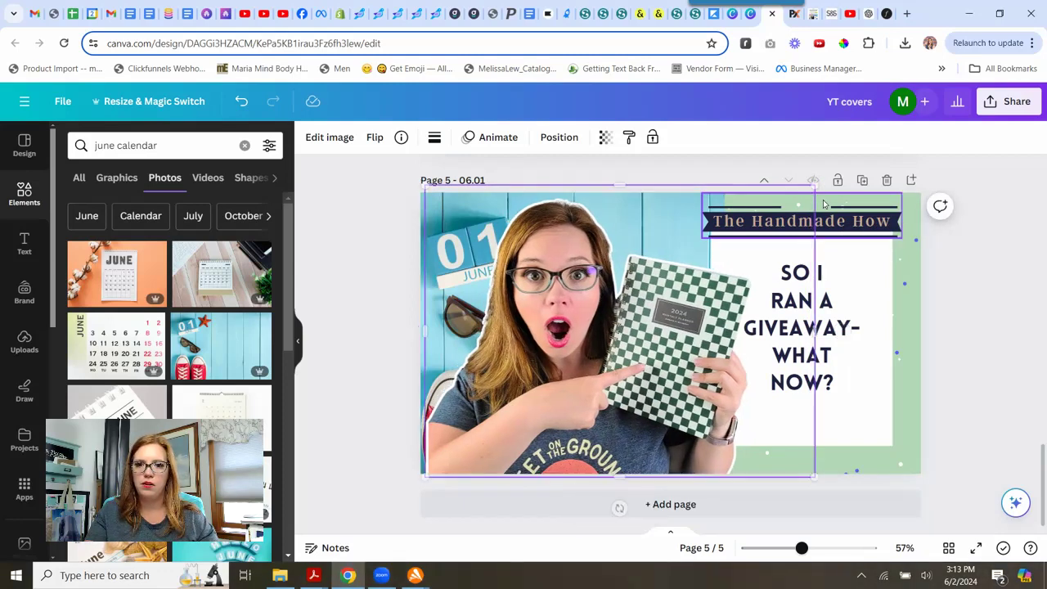
pyautogui.hotkey('shift', 'Right')
pyautogui.click(352, 235)
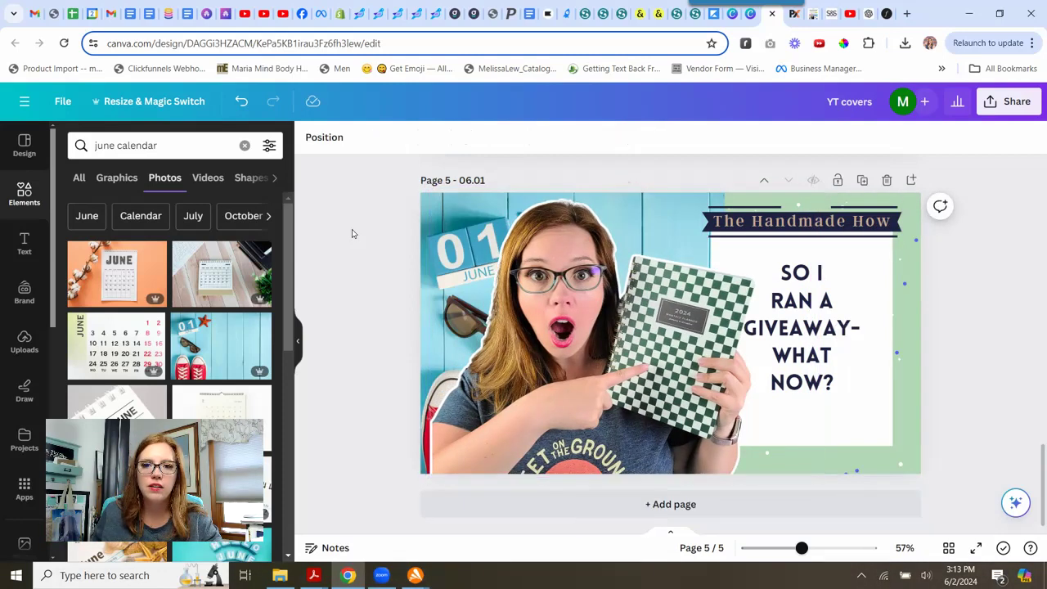
# Shift the calendar photo slightly left within its background frame.
pyautogui.click(422, 216)
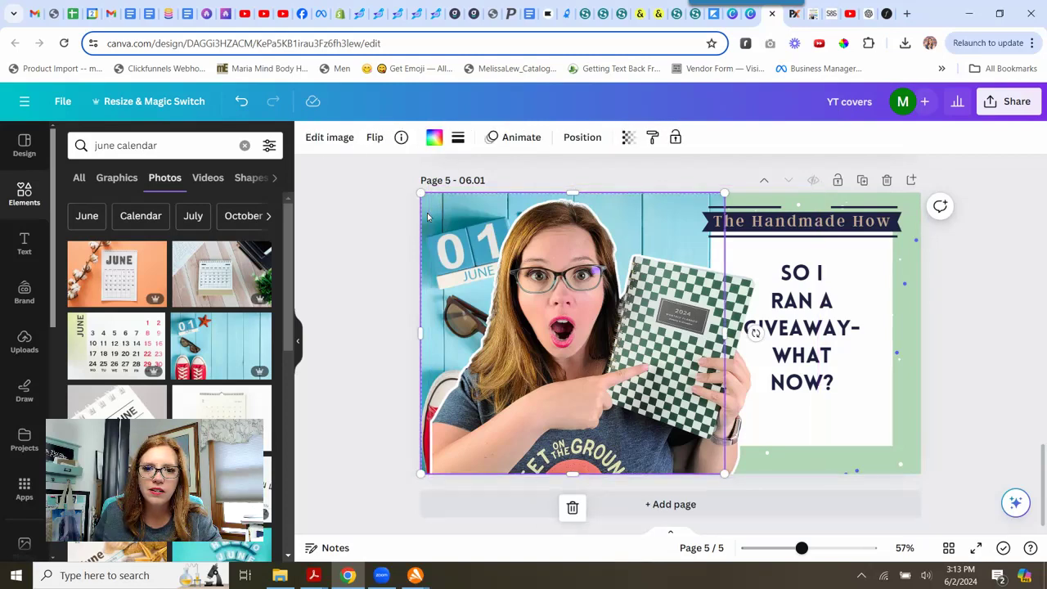
pyautogui.doubleClick(427, 217)
pyautogui.moveTo(419, 212); pyautogui.dragTo(407, 215)
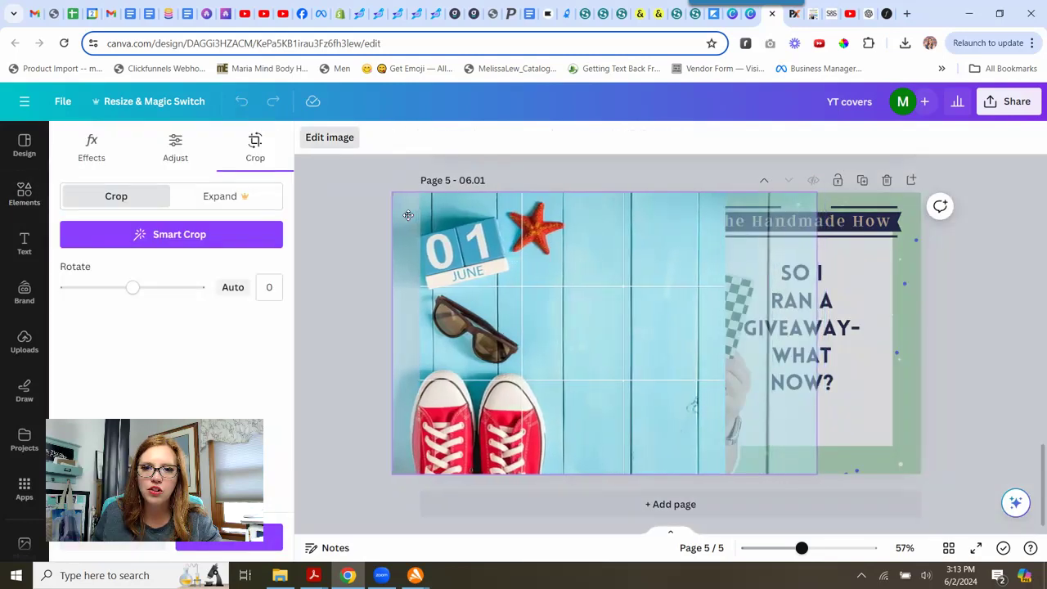
pyautogui.click(327, 211)
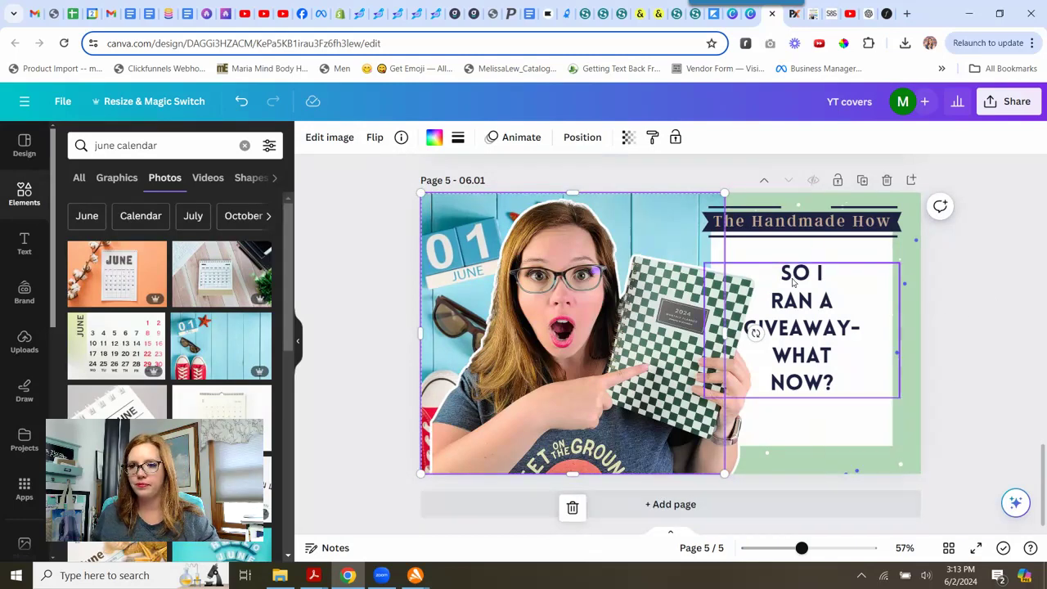
# Replace the headline text with THE JUNE PLAN.
pyautogui.click(816, 333)
pyautogui.moveTo(777, 277); pyautogui.dragTo(869, 373)
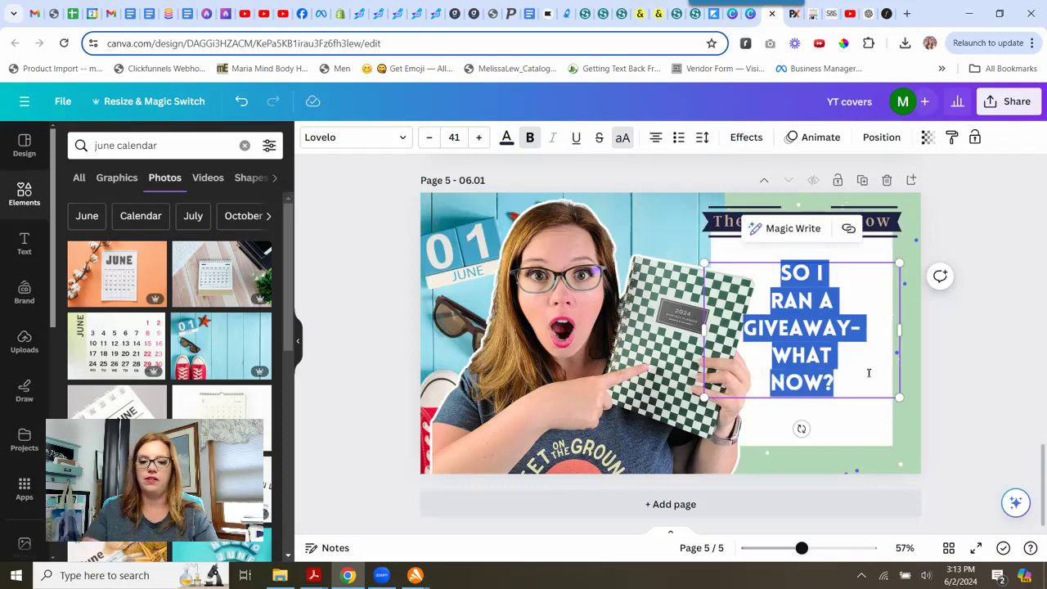
pyautogui.write("WHAT I'M IN")
pyautogui.press('BackSpace')
pyautogui.press('BackSpace')
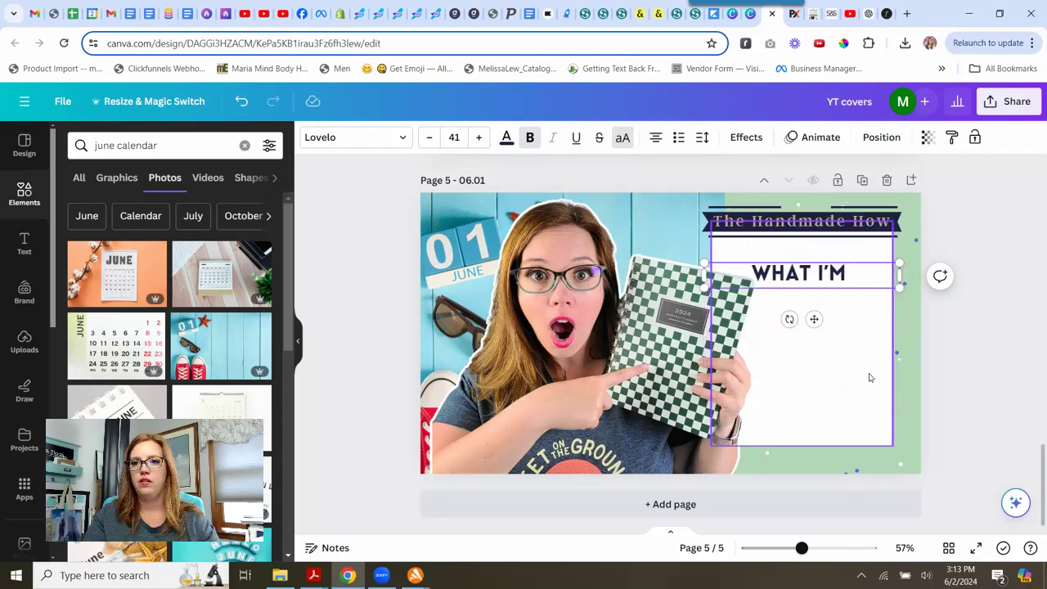
pyautogui.press('BackSpace')
pyautogui.press('BackSpace')
pyautogui.press('BackSpace')
pyautogui.press('BackSpace')
pyautogui.press('BackSpace')
pyautogui.press('BackSpace')
pyautogui.press('BackSpace')
pyautogui.press('BackSpace')
pyautogui.press('BackSpace')
pyautogui.write('THE ')
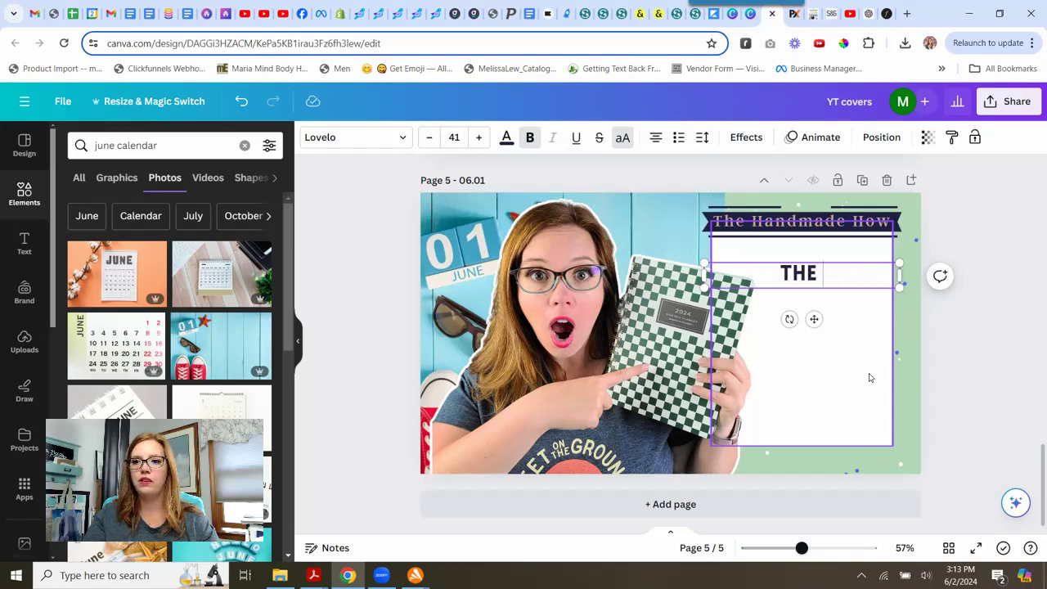
pyautogui.write('JUNE PLAN')
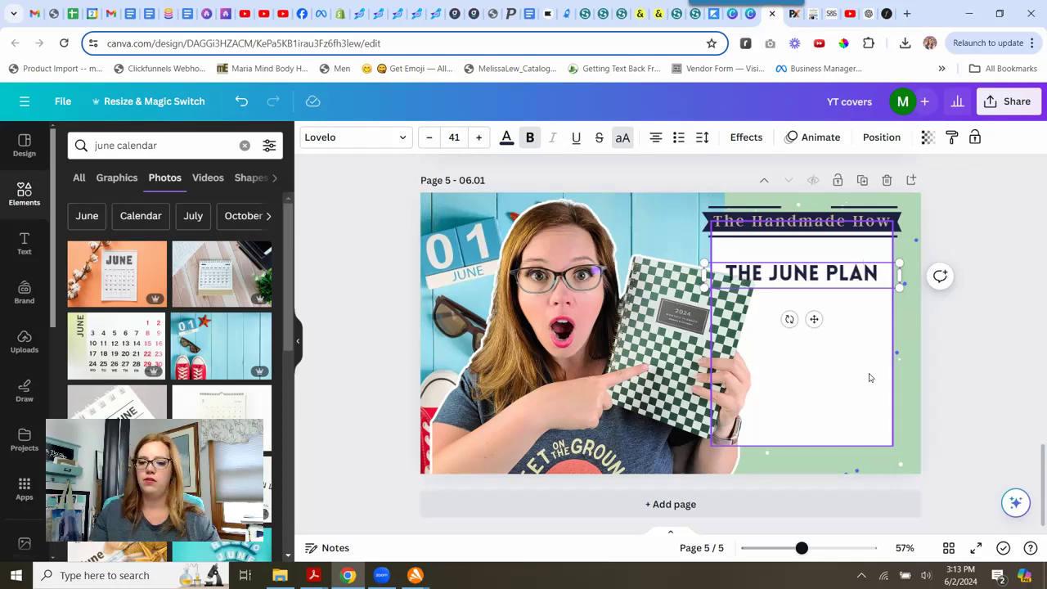
# Rework the headline into lines reading THE, JUNE ECOM, (AND IN PERSON), PLAN.
pyautogui.press('Left')
pyautogui.press('Left')
pyautogui.press('Left')
pyautogui.press('Left')
pyautogui.press('Left')
pyautogui.press('Left')
pyautogui.press('Left')
pyautogui.press('Left')
pyautogui.press('Left')
pyautogui.press('Left')
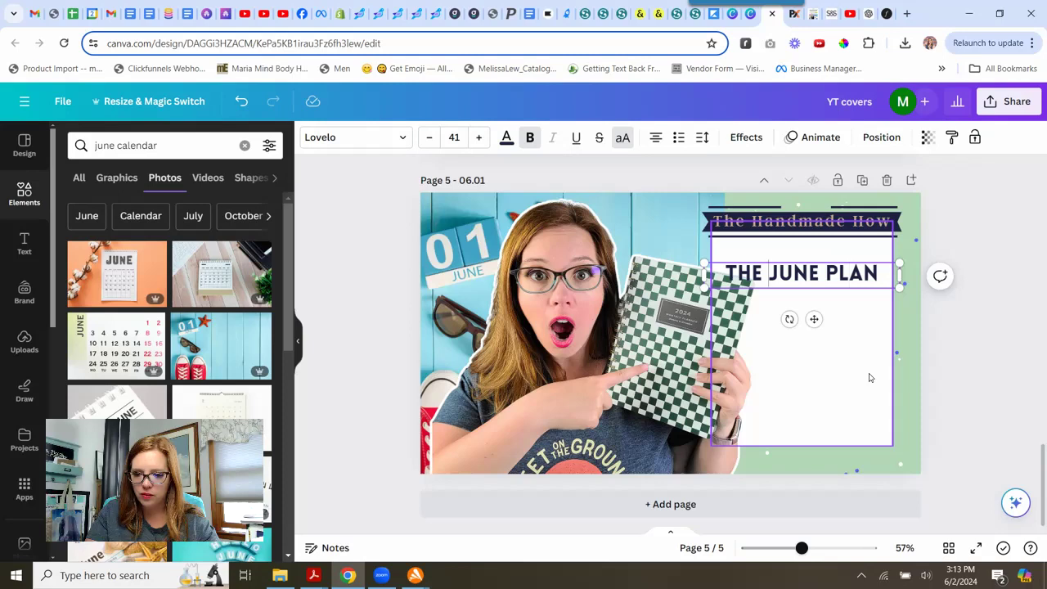
pyautogui.press('Return')
pyautogui.press('Return')
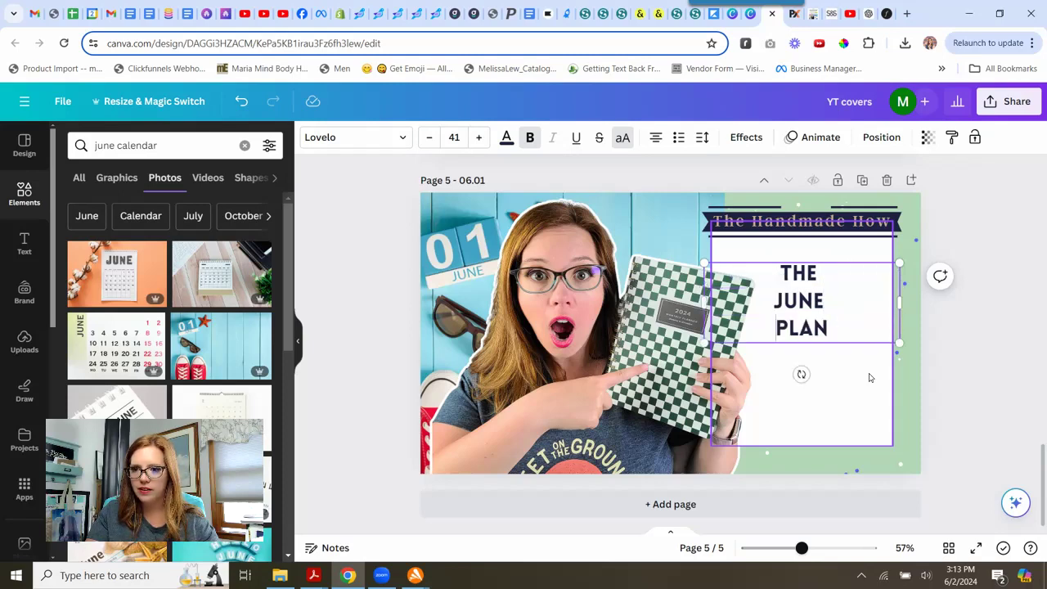
pyautogui.press('Left')
pyautogui.press('BackSpace')
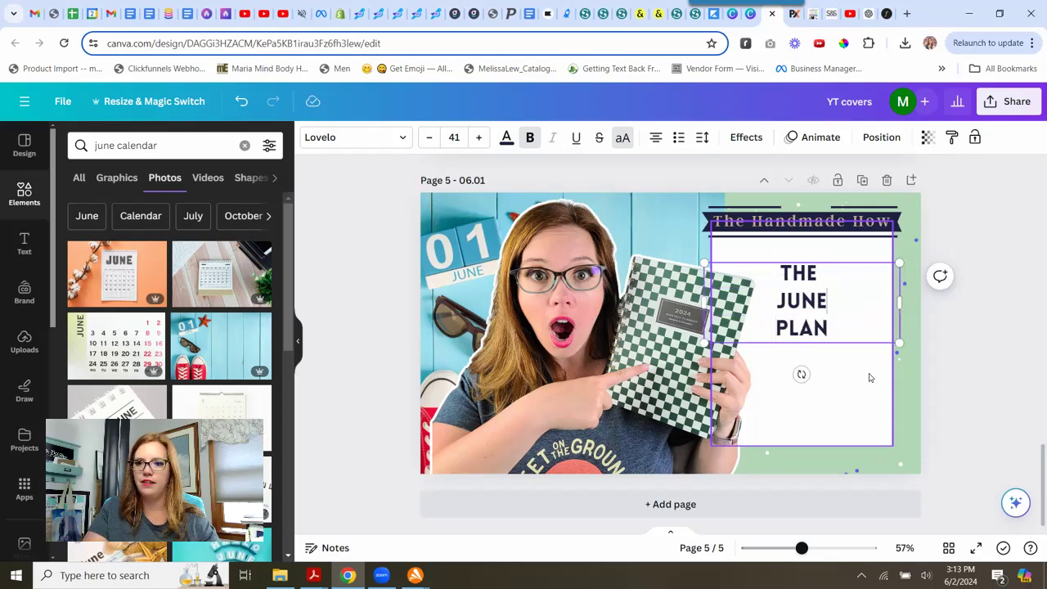
pyautogui.press('BackSpace')
pyautogui.press('Down')
pyautogui.press('Down')
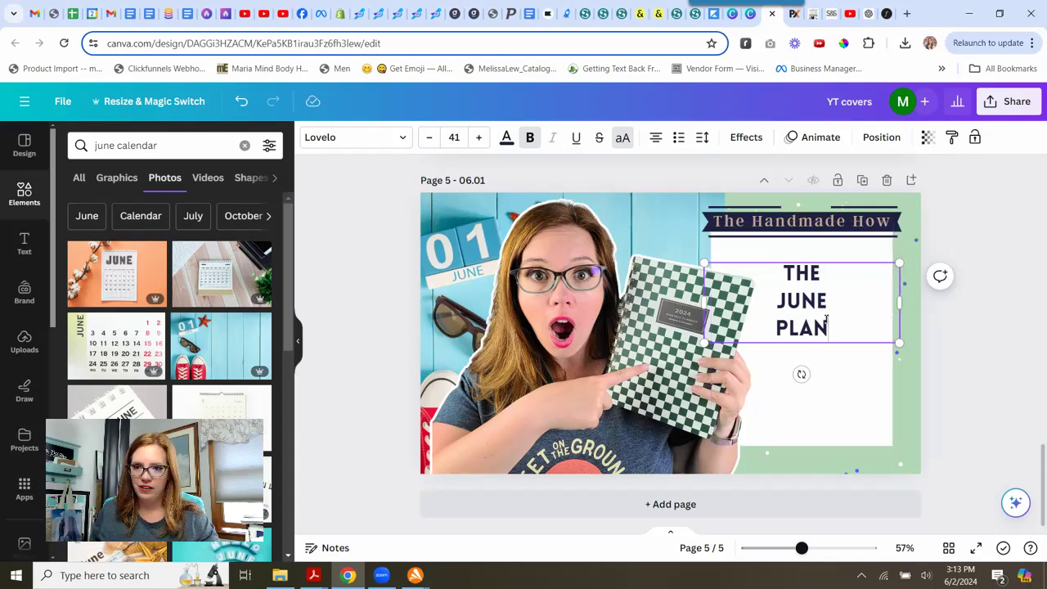
pyautogui.press('Return')
pyautogui.write('EC')
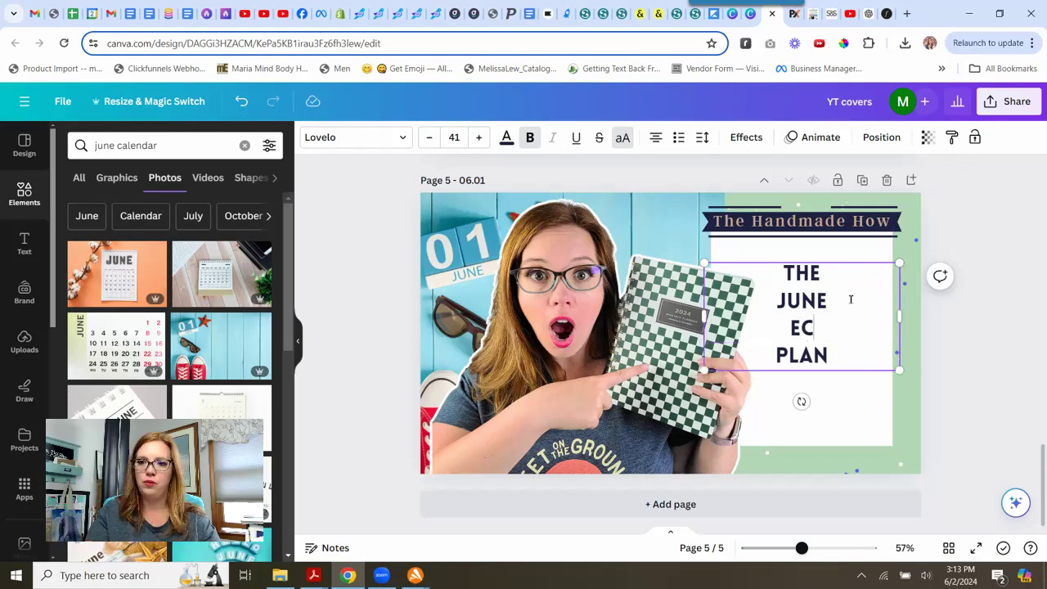
pyautogui.write('OMM')
pyautogui.press('BackSpace')
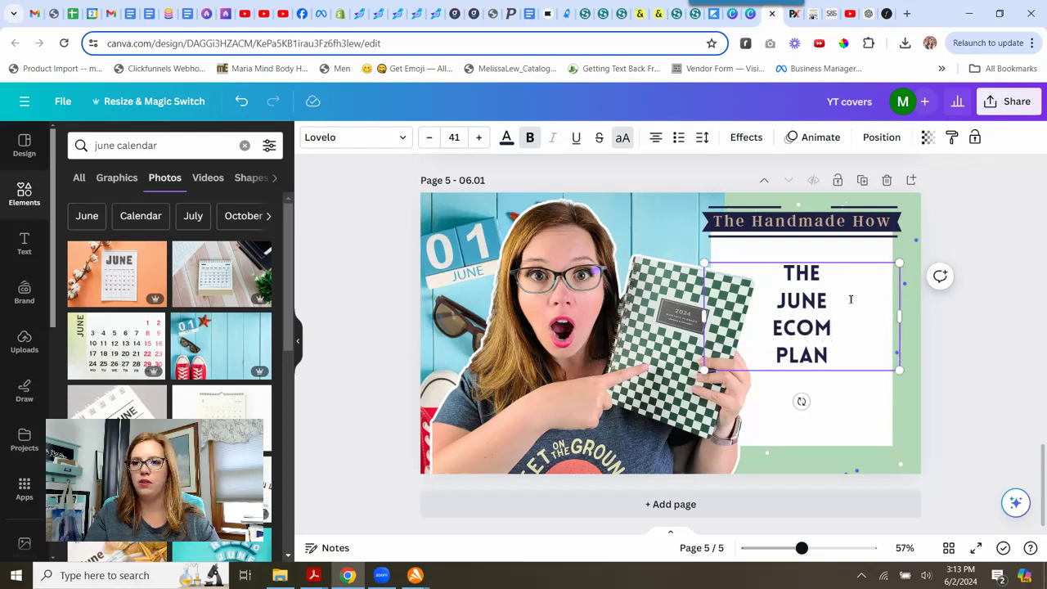
pyautogui.press('Return')
pyautogui.write('(AND IN PERSON)')
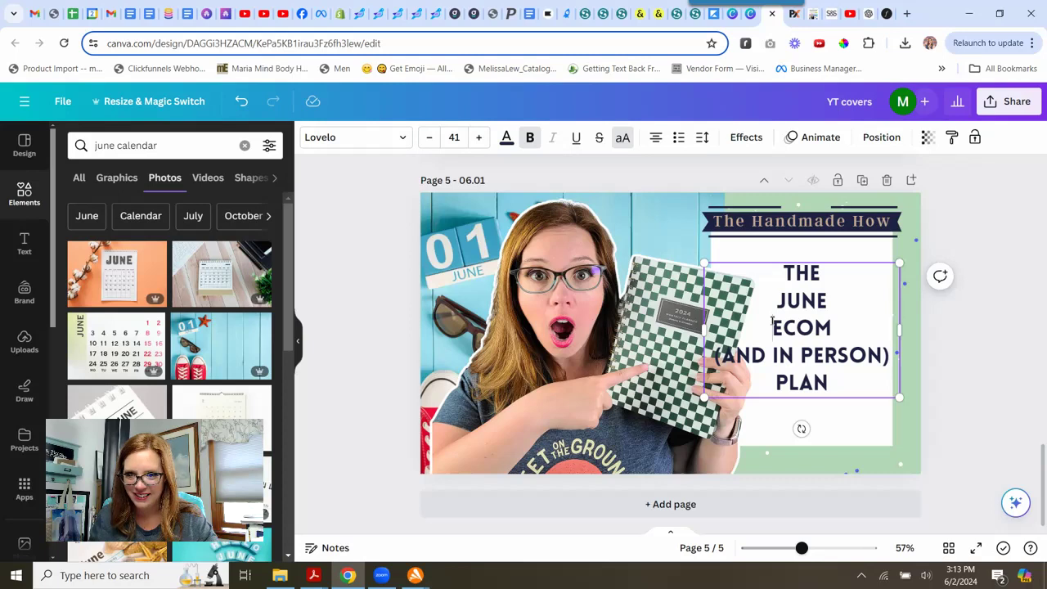
pyautogui.press('BackSpace')
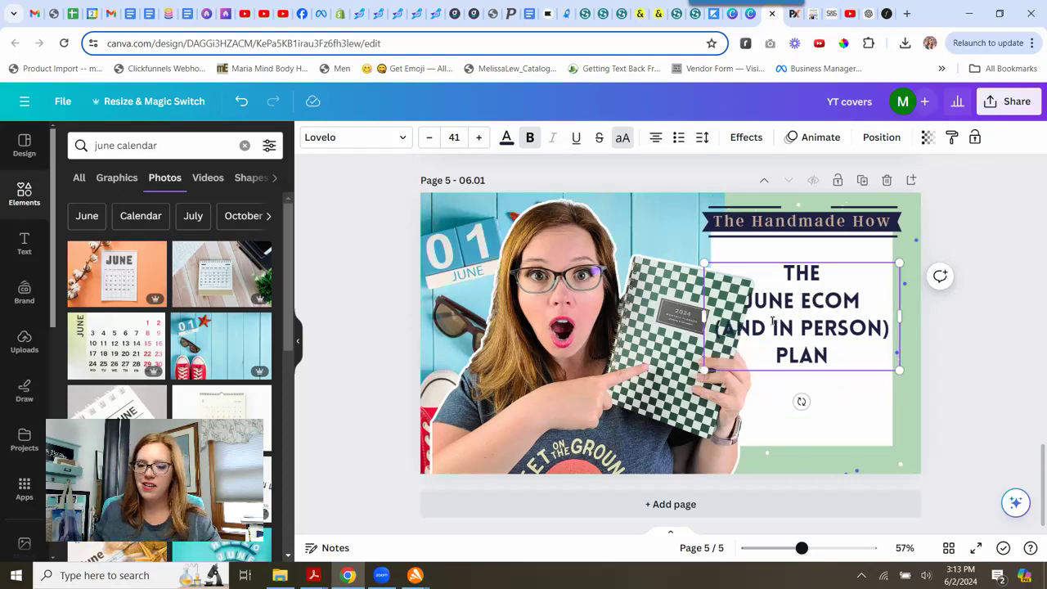
# Move the headline text box slightly lower and to the right.
pyautogui.click(978, 350)
pyautogui.click(819, 321)
pyautogui.moveTo(820, 320); pyautogui.dragTo(830, 353)
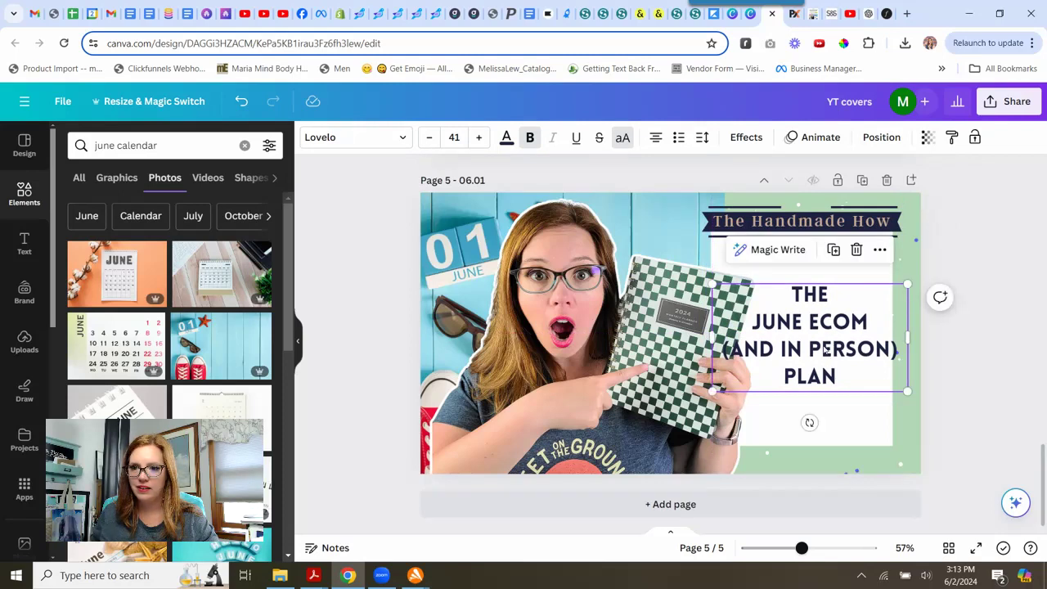
# Change (AND IN PERSON) in the headline to (/IN PERSON).
pyautogui.click(785, 348)
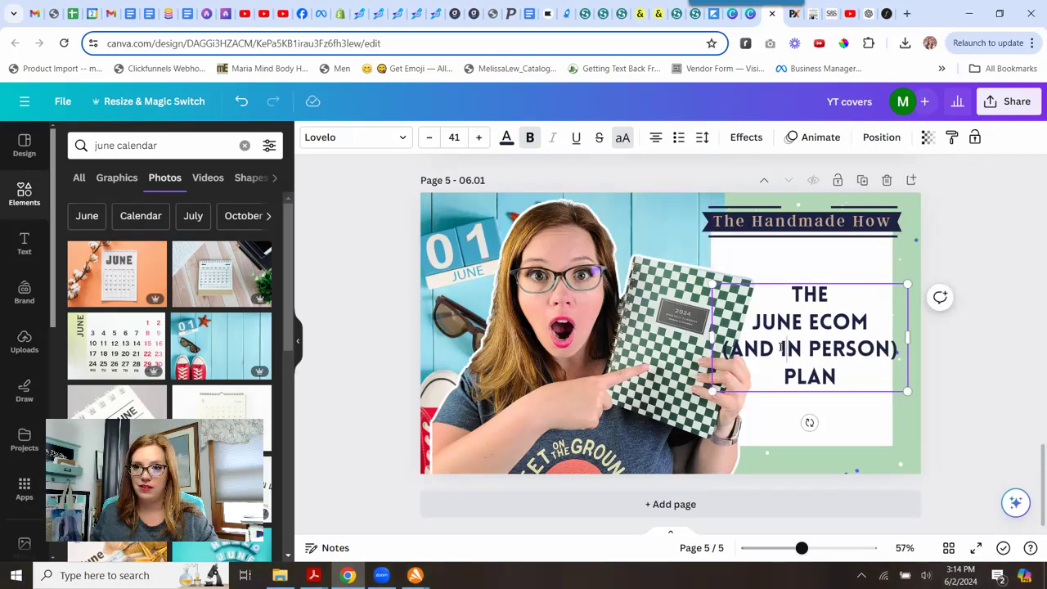
pyautogui.press('BackSpace')
pyautogui.press('BackSpace')
pyautogui.press('BackSpace')
pyautogui.press('BackSpace')
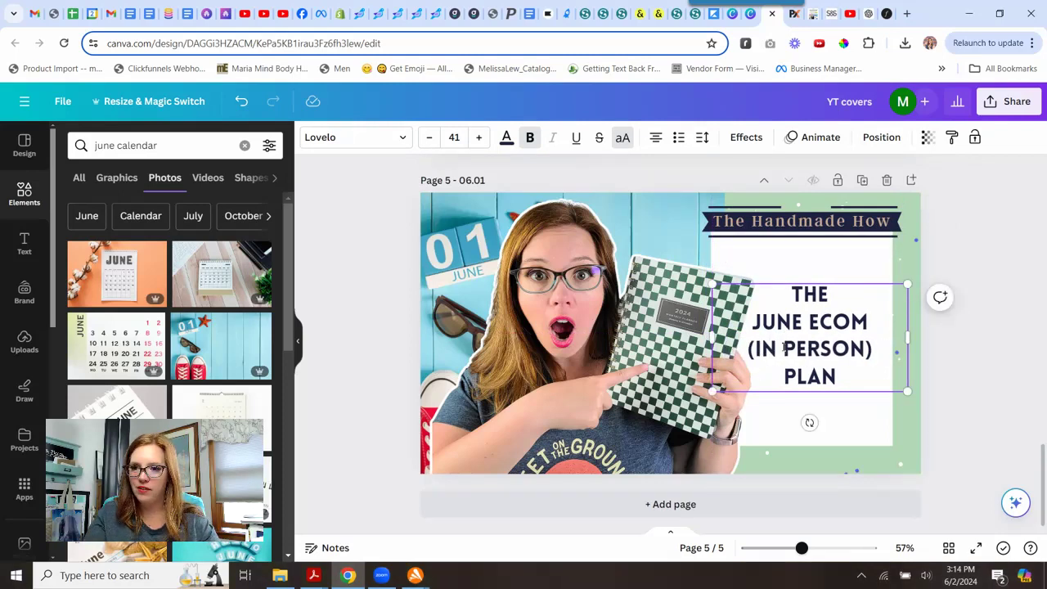
pyautogui.write('/')
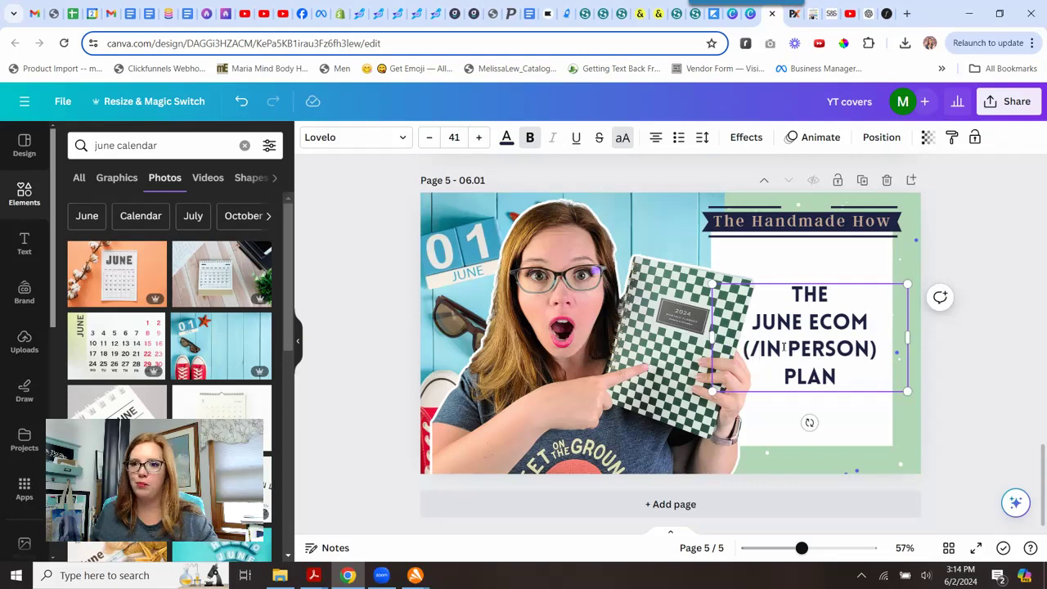
pyautogui.click(988, 378)
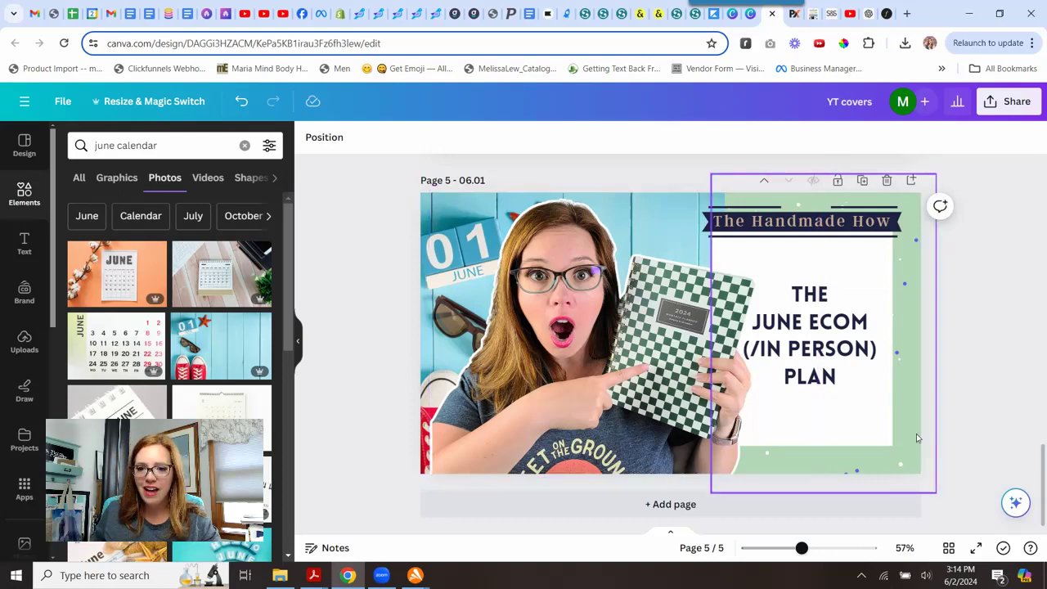
pyautogui.click(1011, 102)
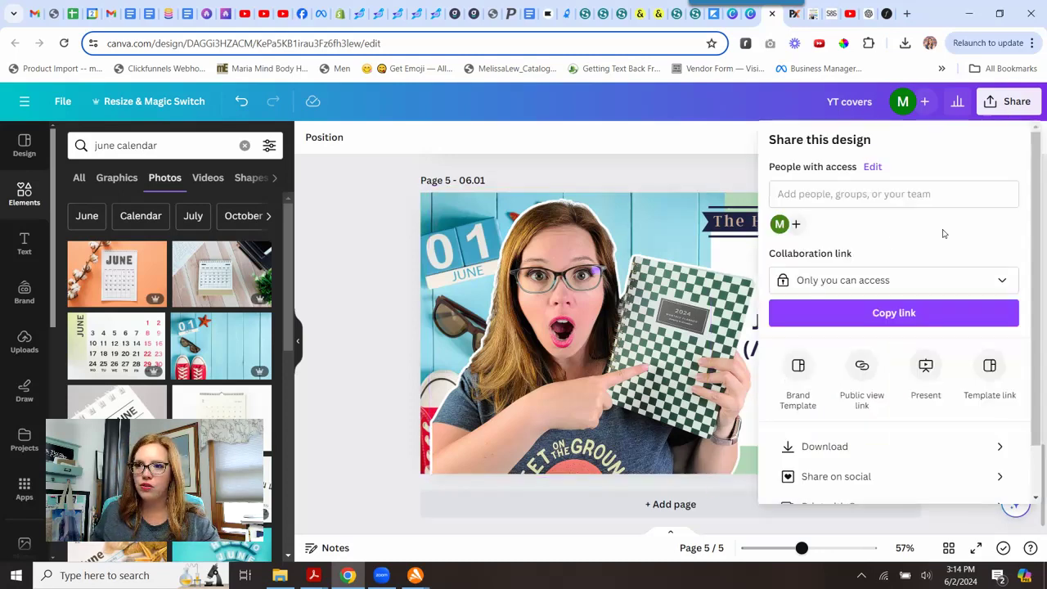
pyautogui.click(834, 449)
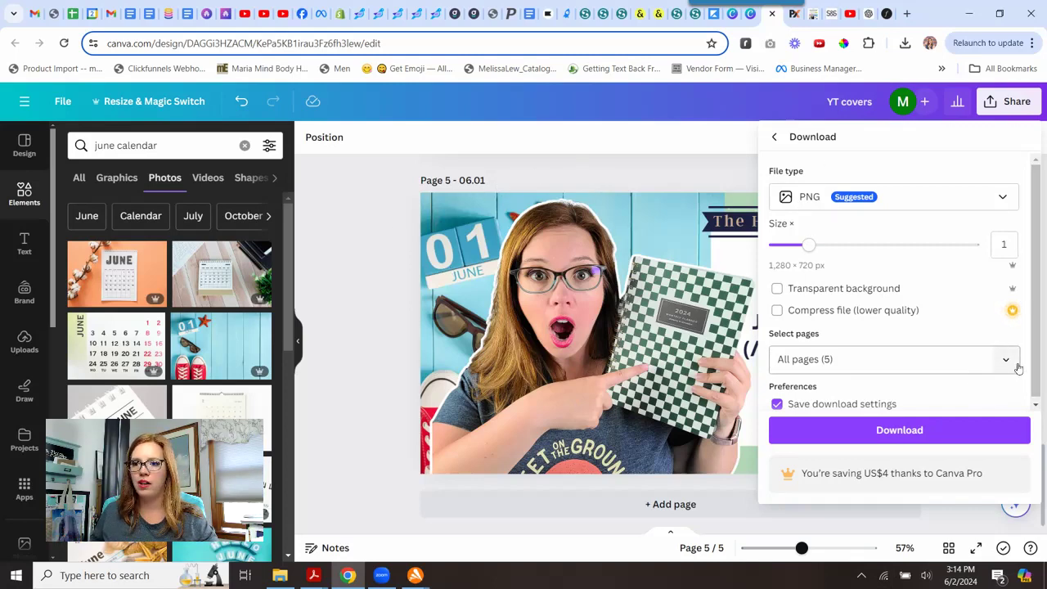
pyautogui.scroll(-1, 933, 331)
pyautogui.click(669, 168)
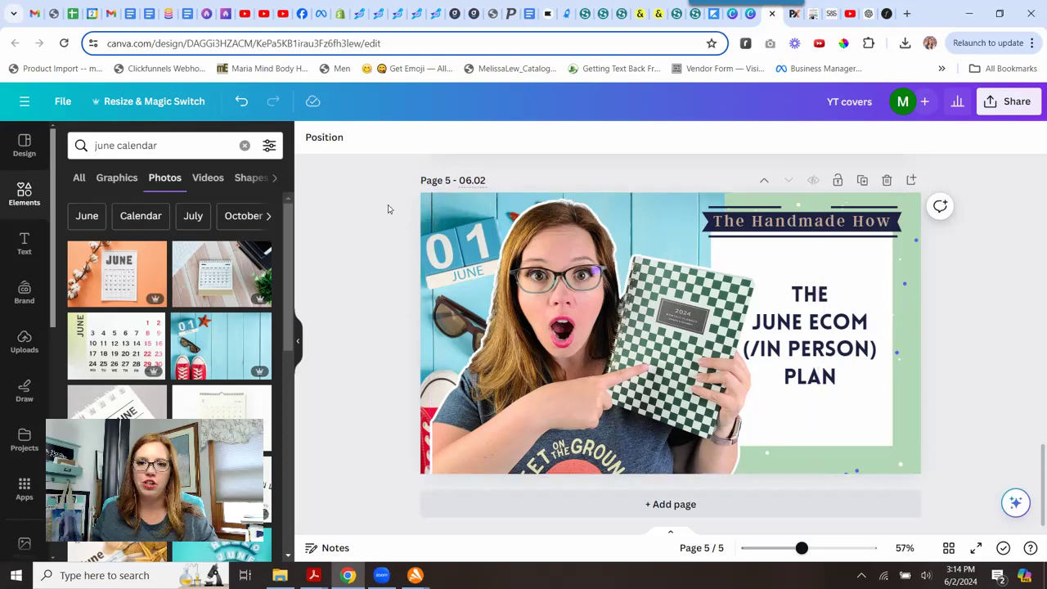
# Set the PNG download to include only Page 5 – 06.02.
pyautogui.click(1020, 103)
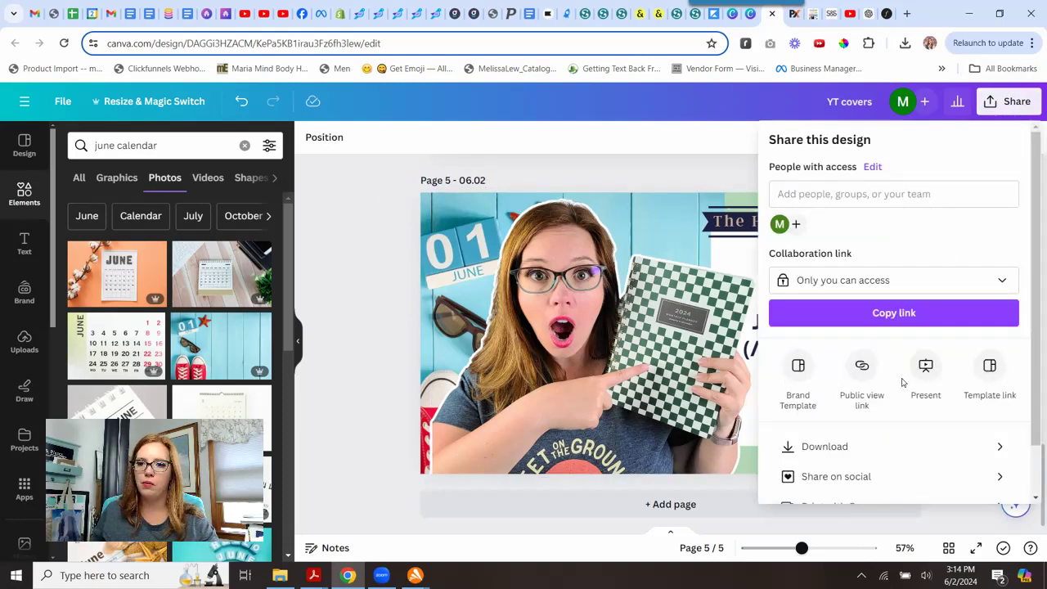
pyautogui.click(882, 455)
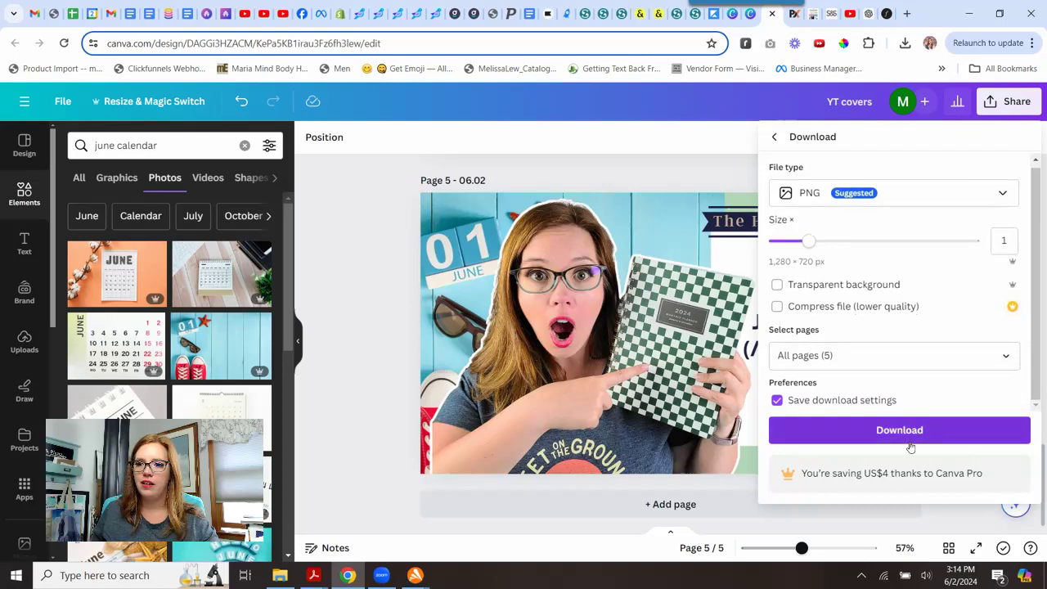
pyautogui.click(1006, 357)
pyautogui.click(995, 137)
pyautogui.scroll(-2, 991, 197)
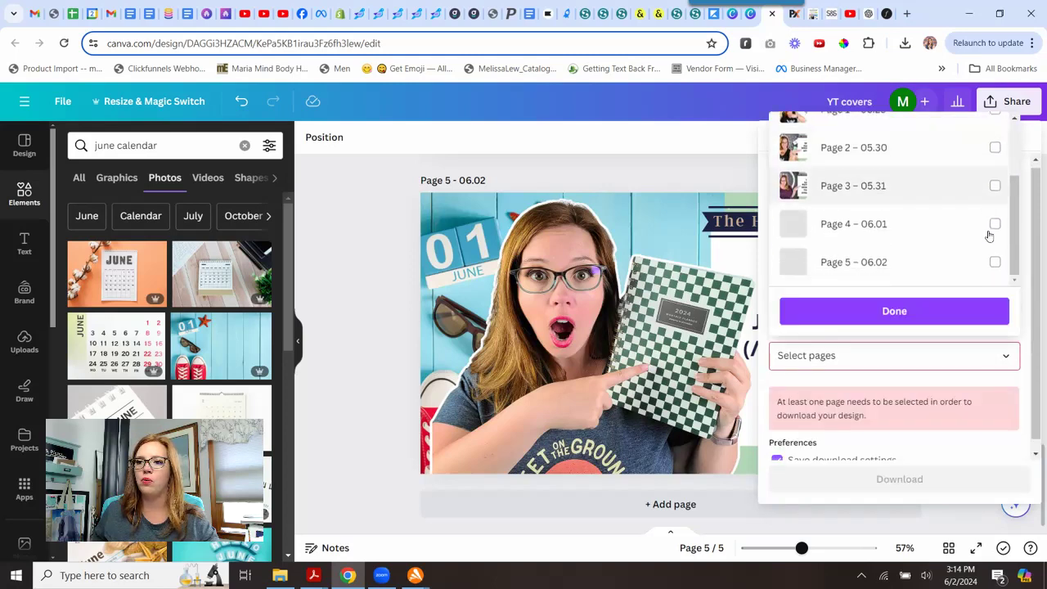
pyautogui.click(995, 263)
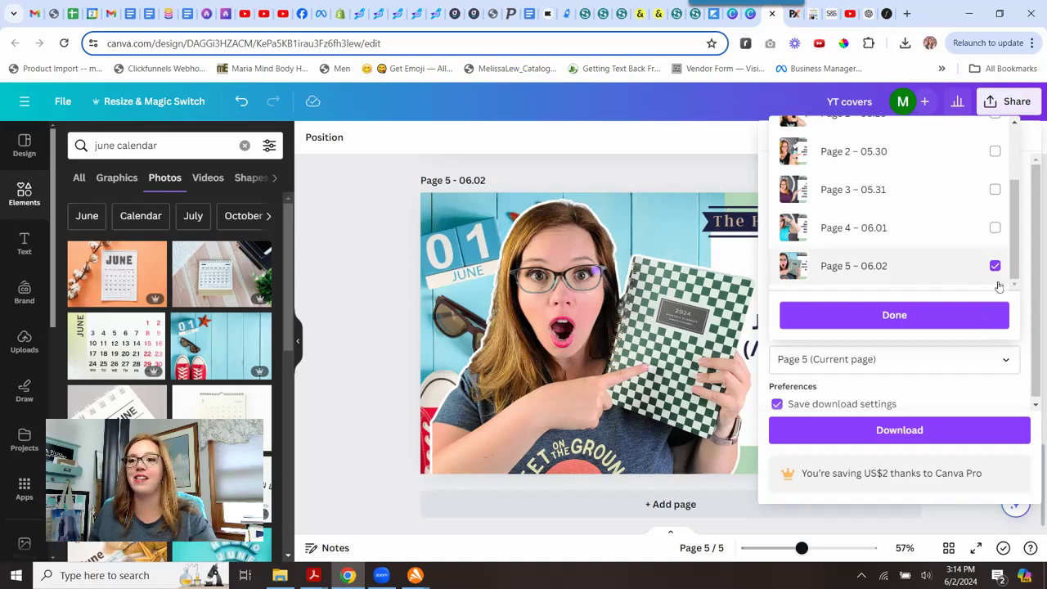
pyautogui.click(936, 315)
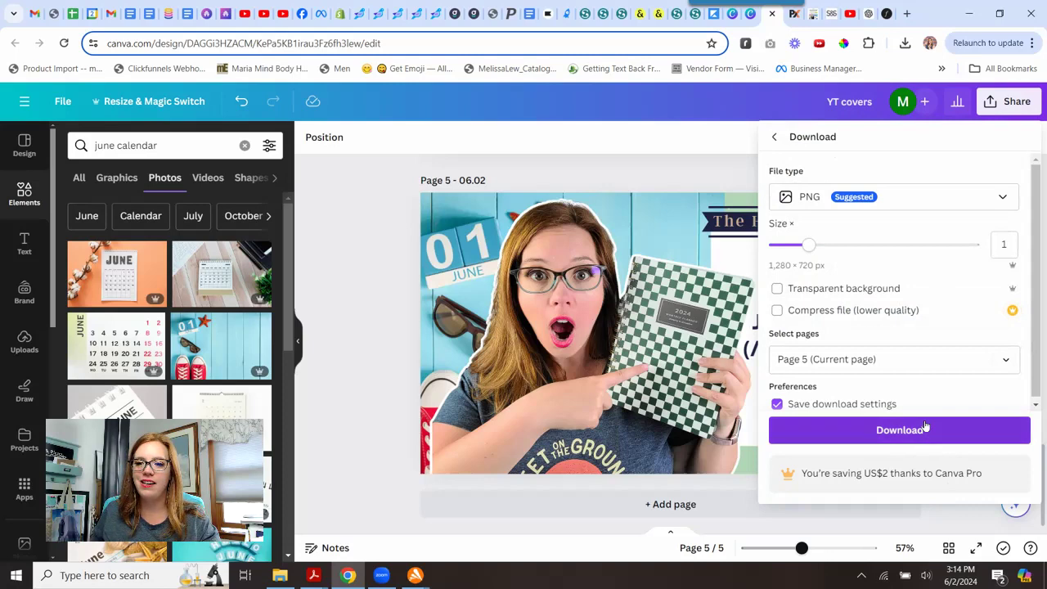